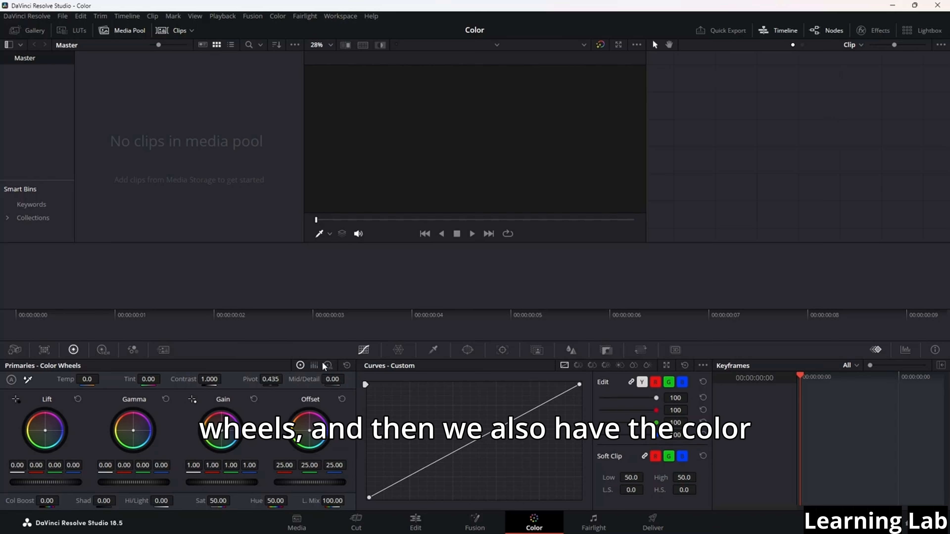
Look through the Primaries Color Bars and Log Wheels modes, finishing on the Color Wheels
left_click(314, 366)
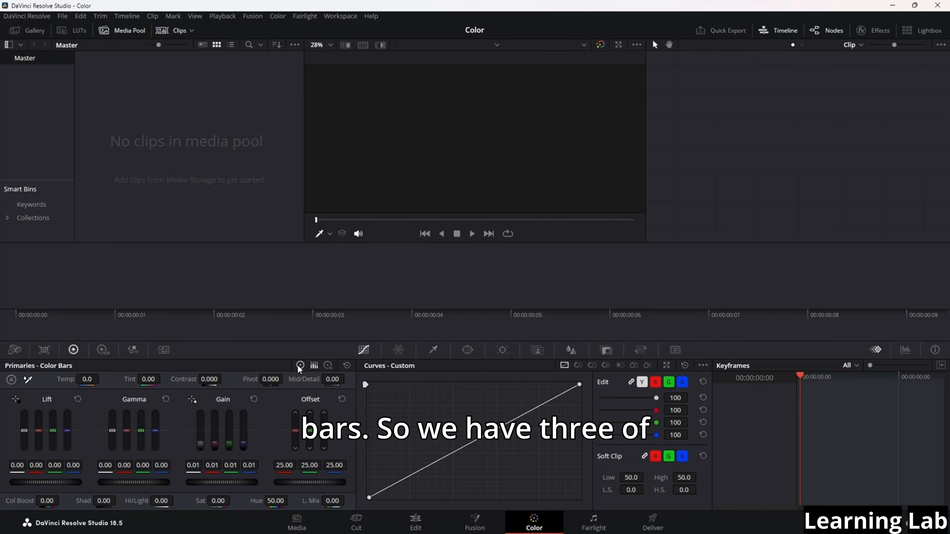
left_click(300, 365)
left_click(328, 366)
left_click(314, 366)
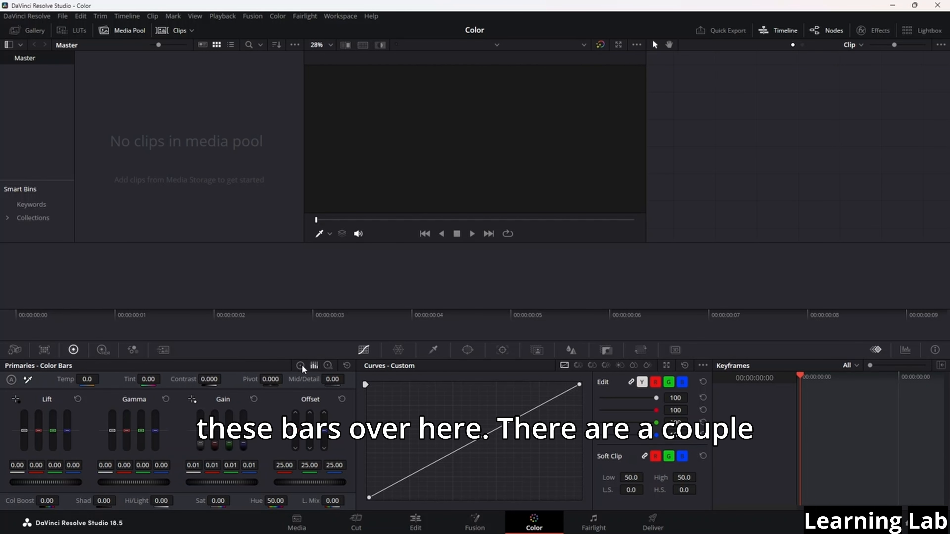
left_click(300, 366)
left_click(329, 366)
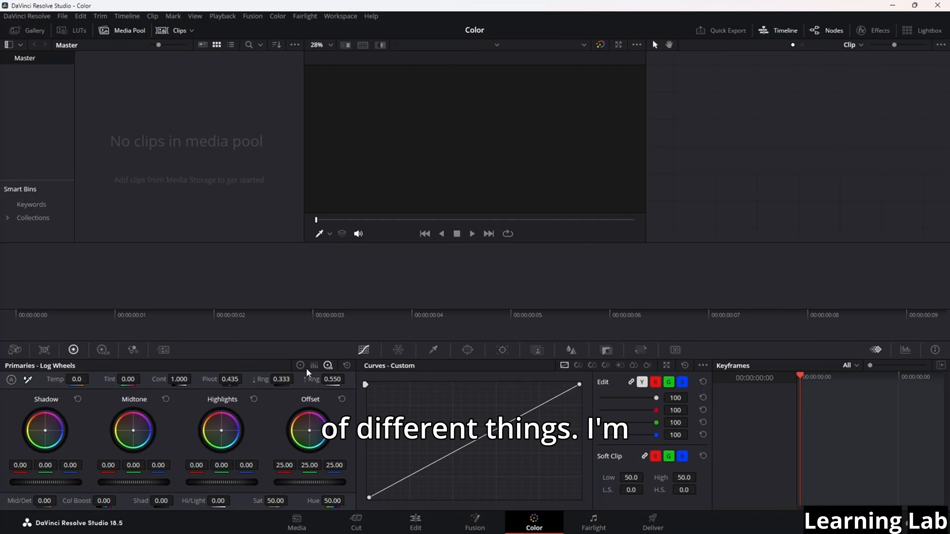
left_click(315, 367)
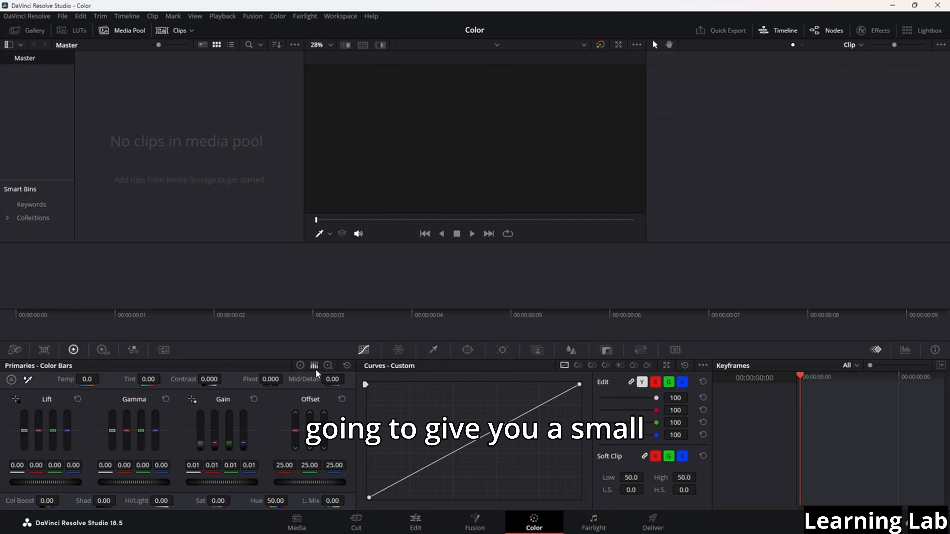
left_click(299, 366)
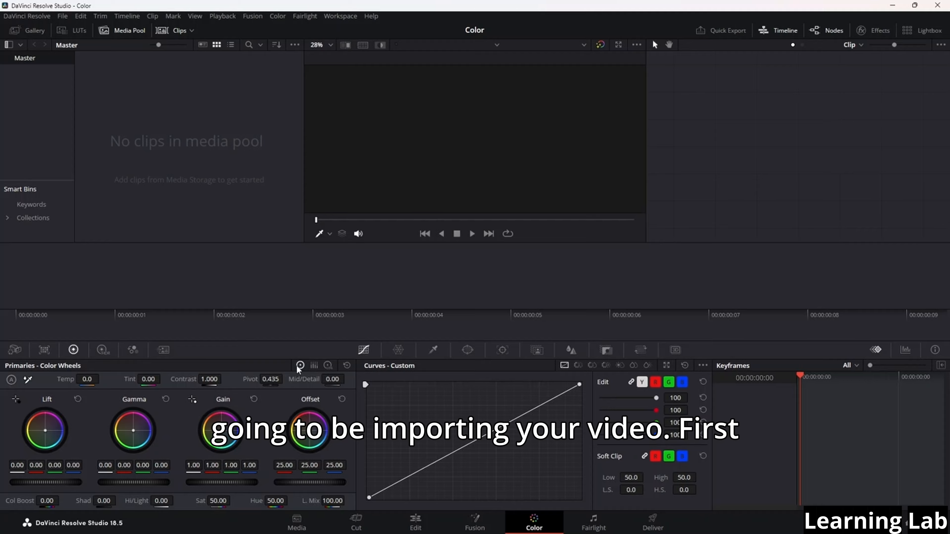
Import all seven videos from the Desktop's DaVinci Resolve > Resource folder into the media pool, keeping the project frame rate unchanged
left_click(62, 16)
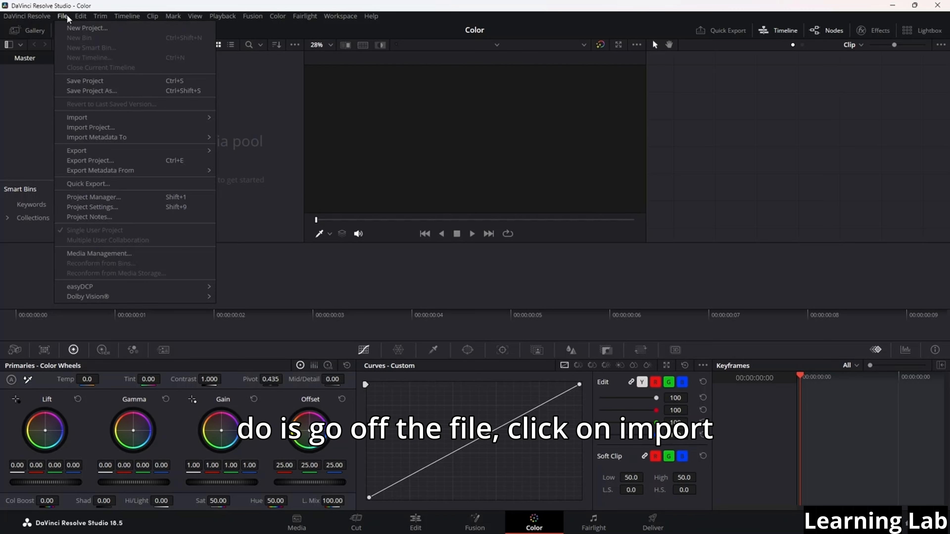
mouse_move(93, 117)
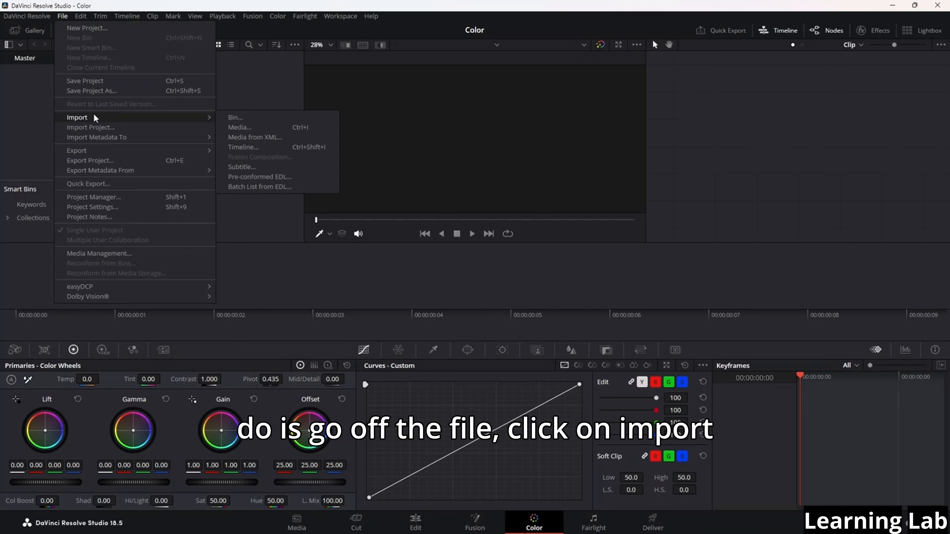
left_click(277, 127)
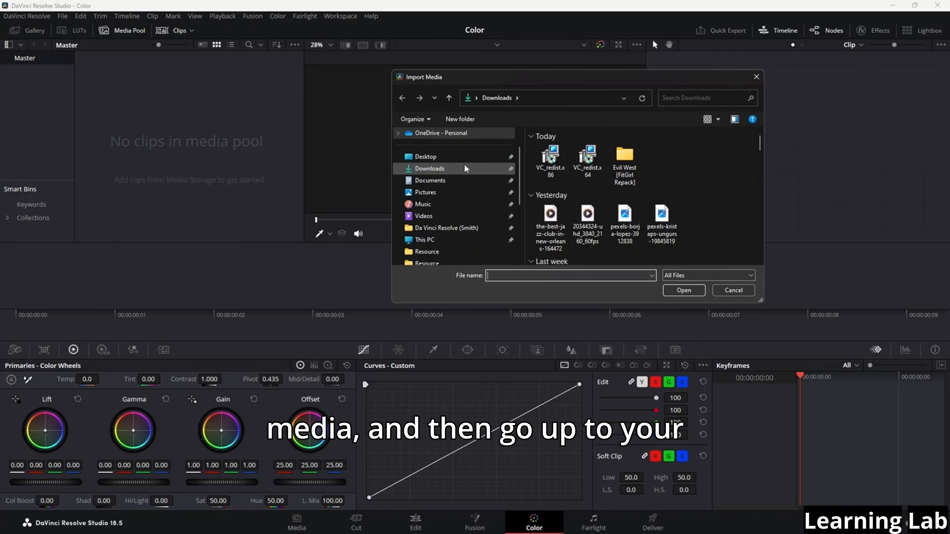
scroll(447, 253, "down", 3)
scroll(448, 253, "up", 3)
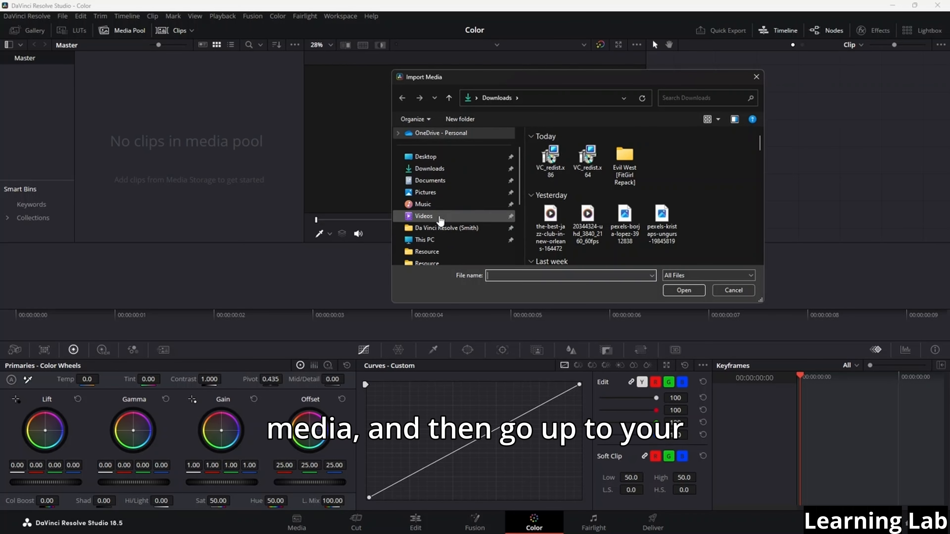
left_click(438, 158)
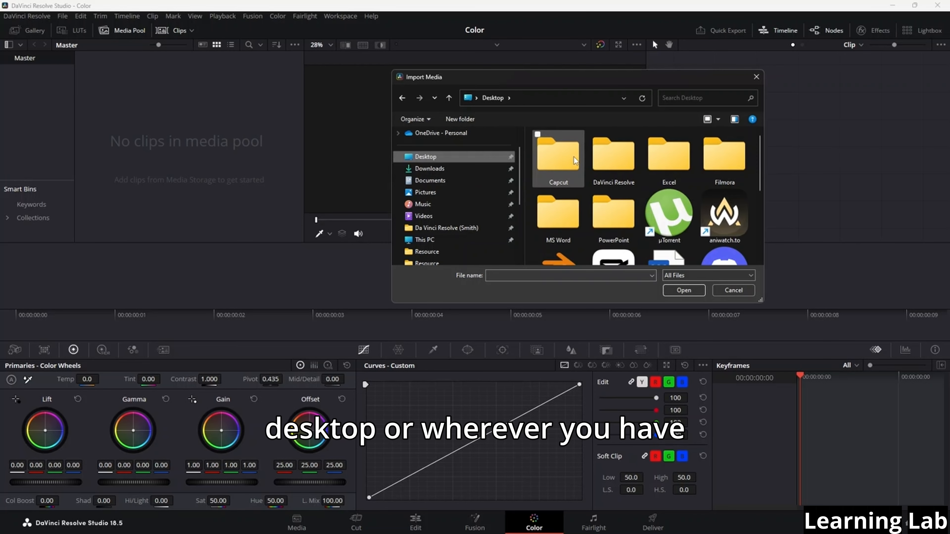
double_click(610, 162)
double_click(611, 162)
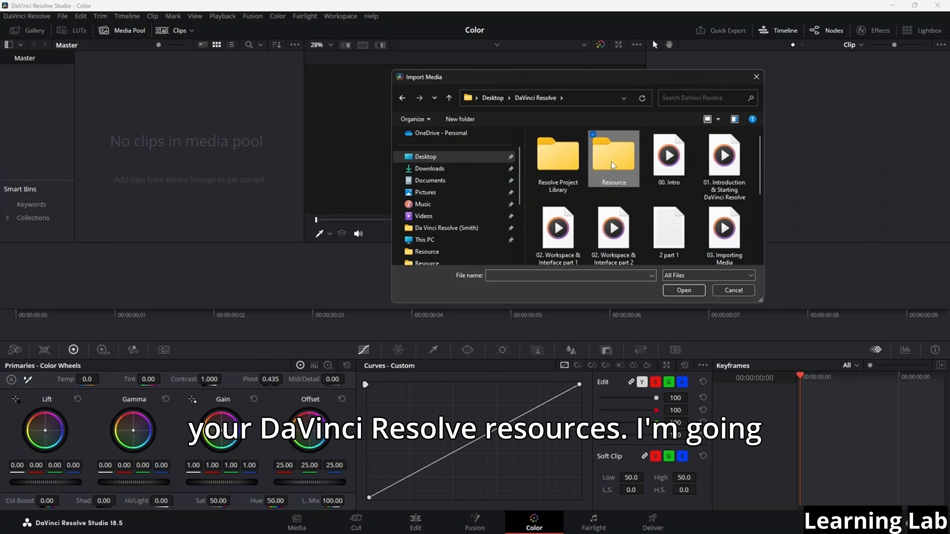
left_click_drag(734, 243, 538, 137)
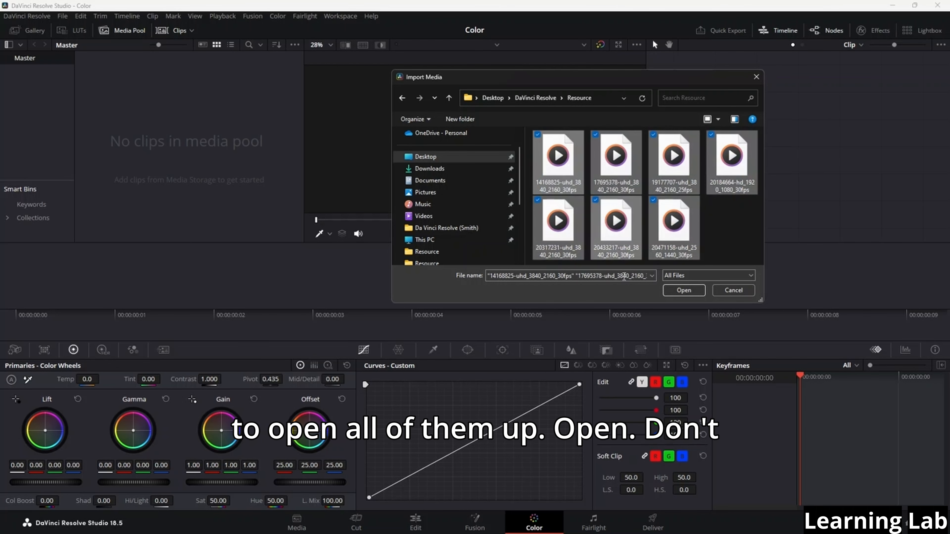
left_click(683, 290)
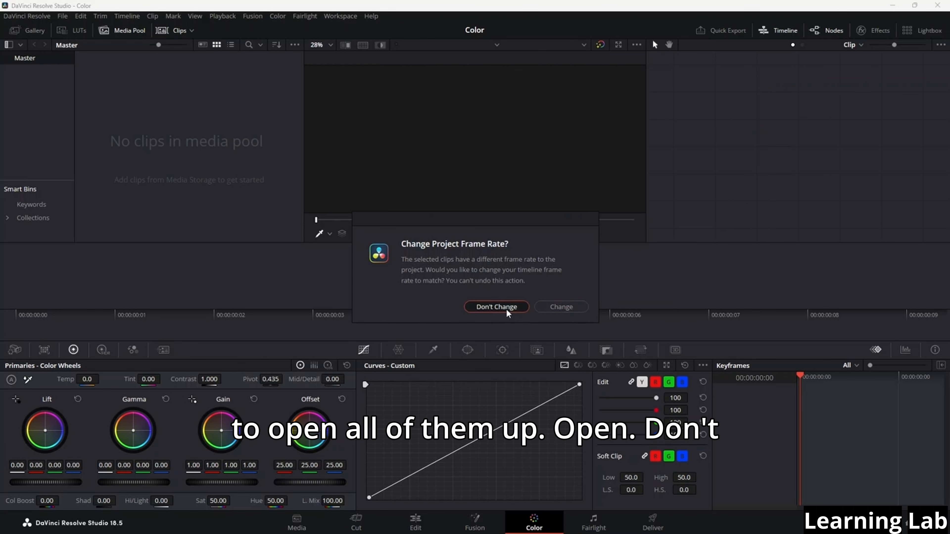
left_click(498, 307)
Import the jazz club audio, the 20344324 video and the two pexels files from the Downloads folder
right_click(209, 163)
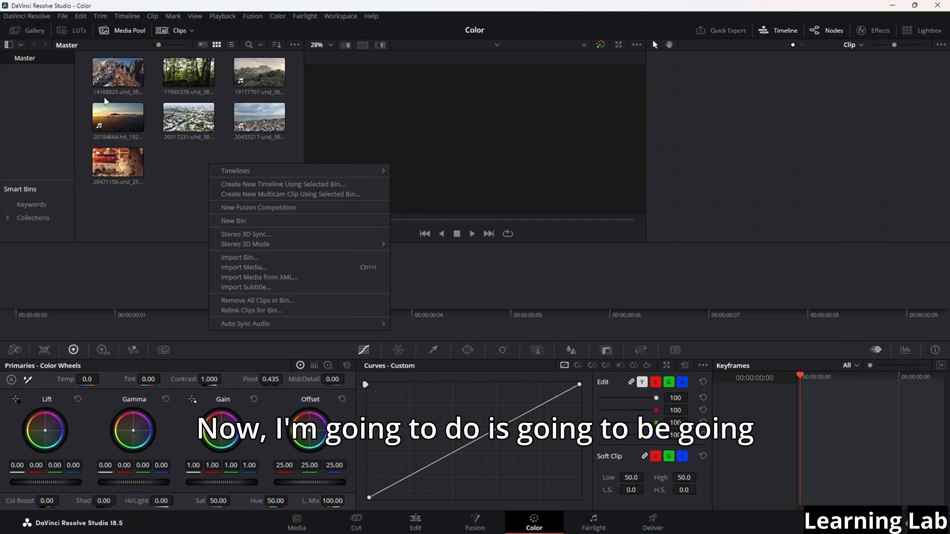
left_click(62, 16)
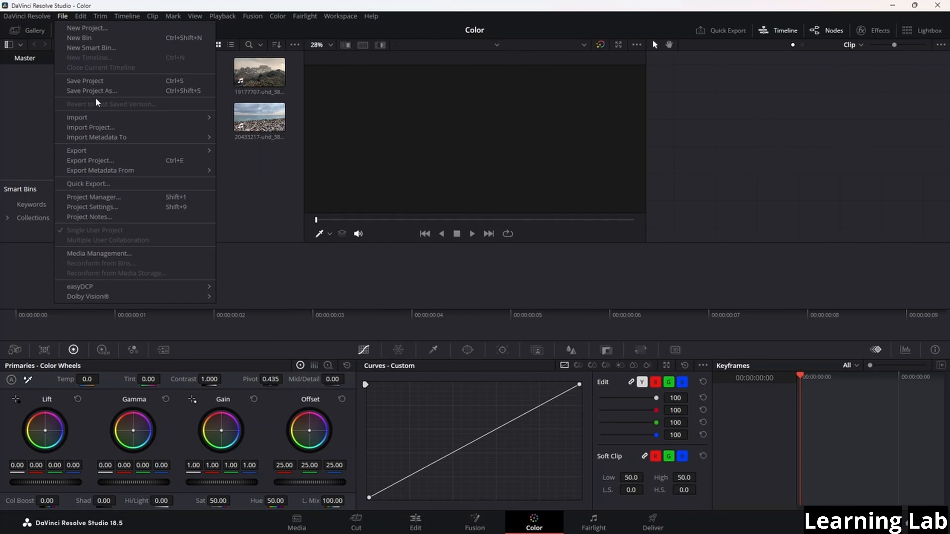
mouse_move(96, 117)
left_click(257, 127)
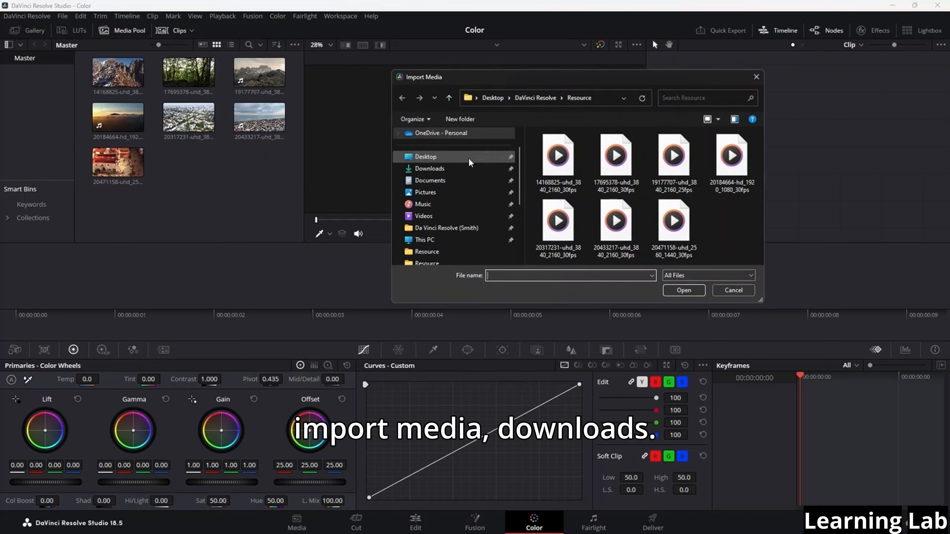
left_click(430, 168)
left_click_drag(710, 156, 543, 157)
left_click(683, 290)
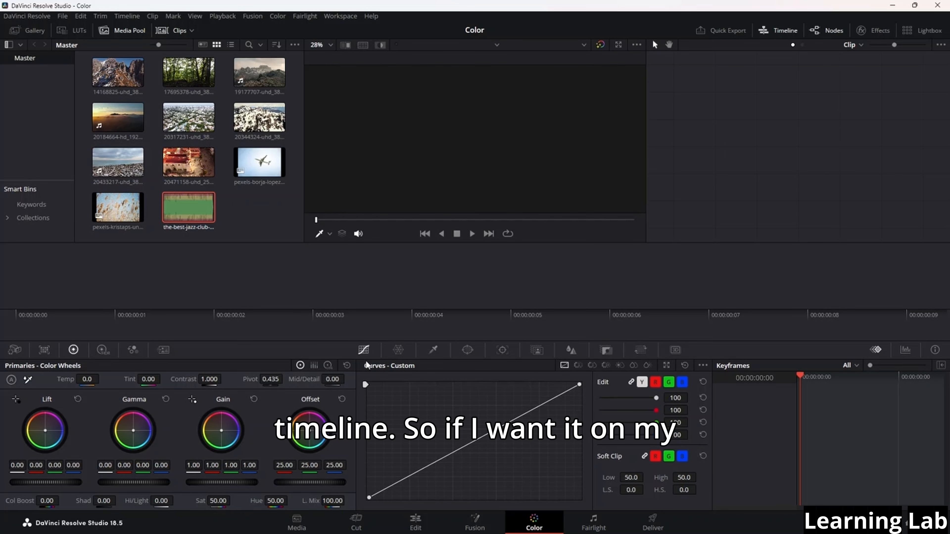
On the Edit page, place the 20184664-hd_1920_1080_30fps.mp4 clip at the start of a new timeline
left_click(424, 526)
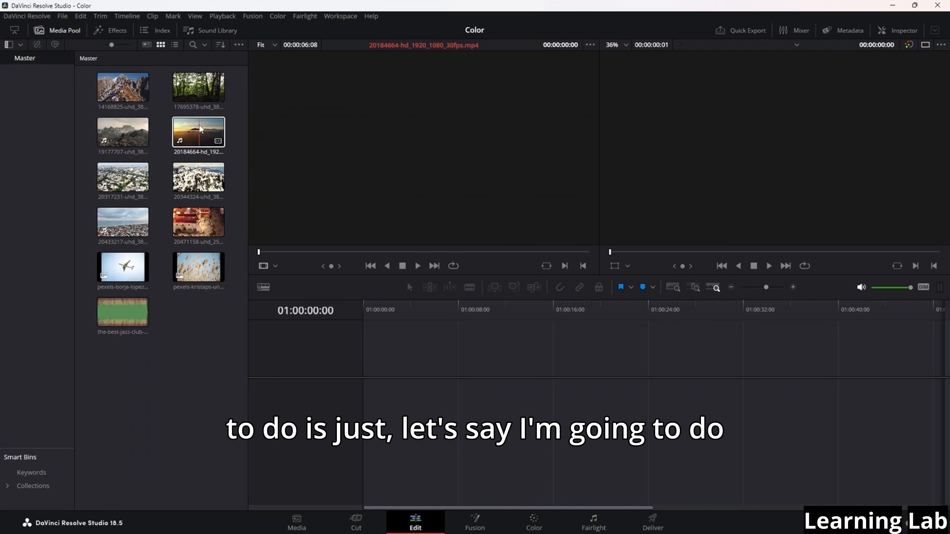
left_click_drag(198, 134, 220, 154)
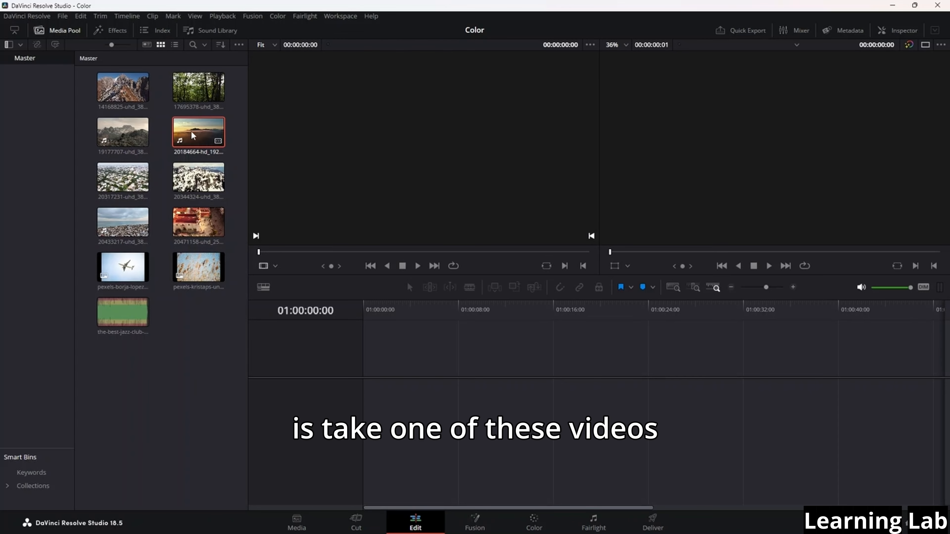
left_click_drag(199, 133, 359, 394)
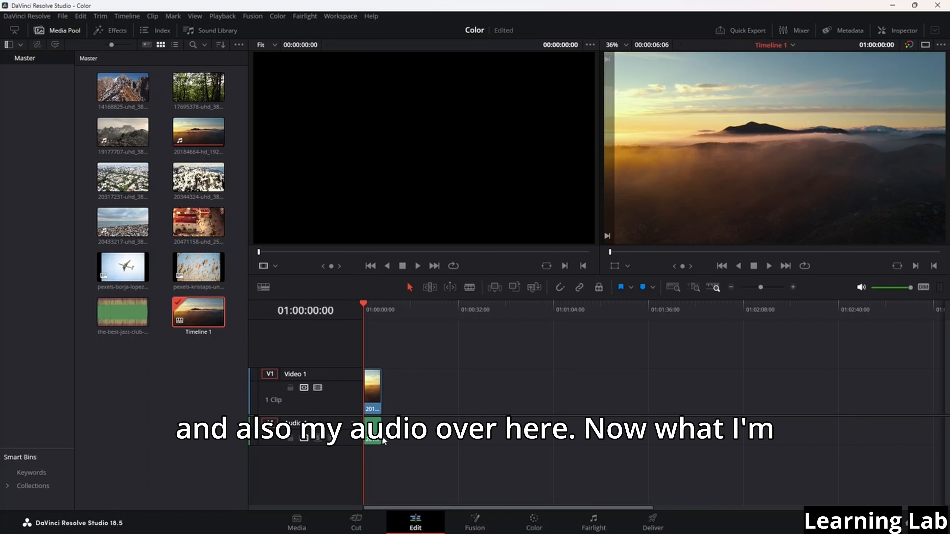
Go back to the Color page and play the timeline clip for a few seconds
left_click(535, 524)
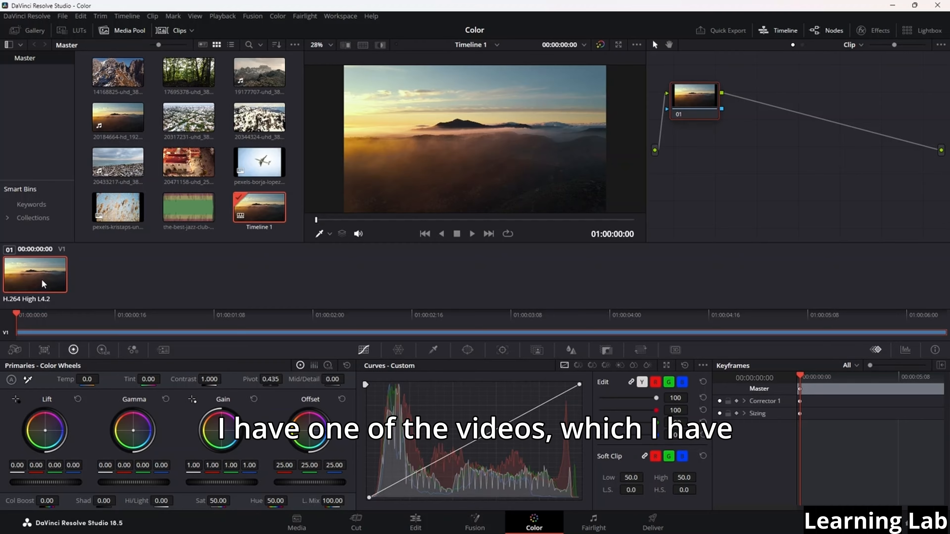
key("space")
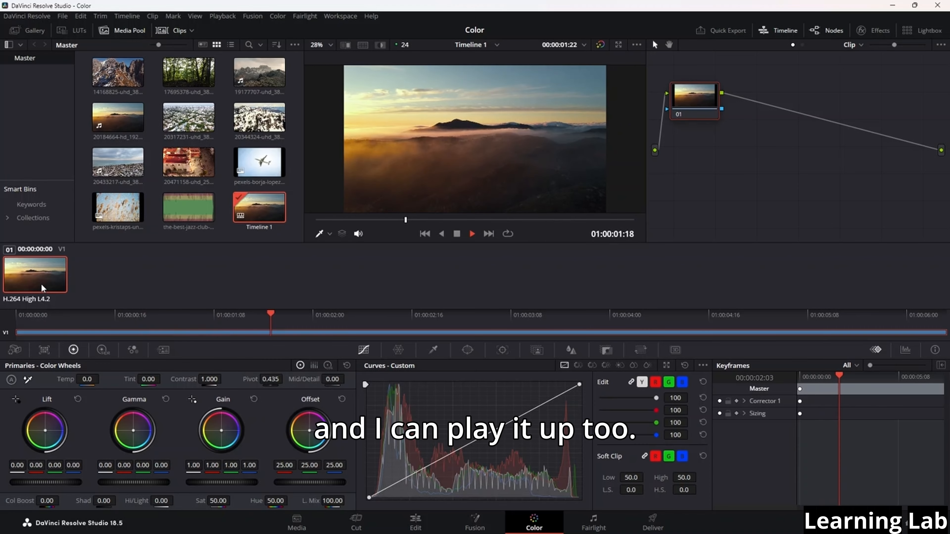
key("space")
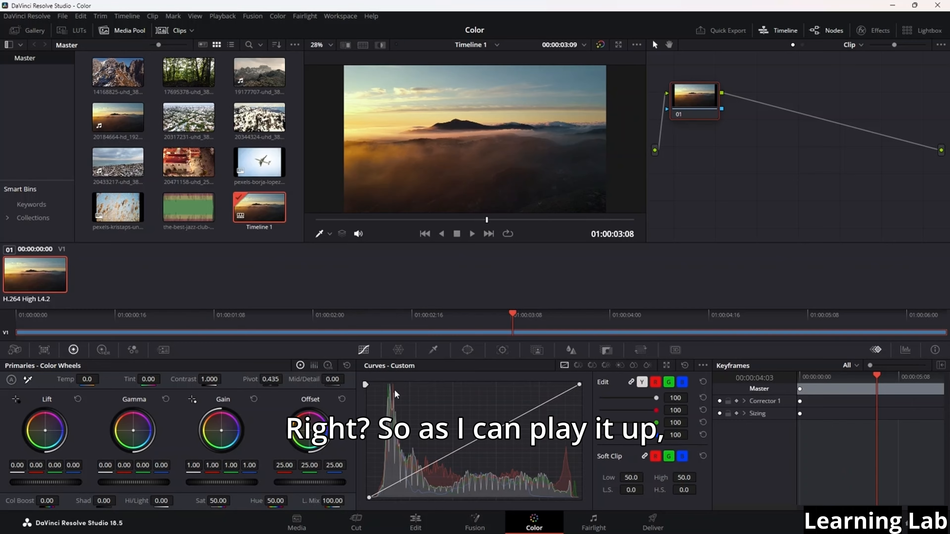
Look through the Color Warper, Curves, Qualifier, Window, Tracker, Magic Mask, Blur, Key and Sizing palettes
left_click(399, 349)
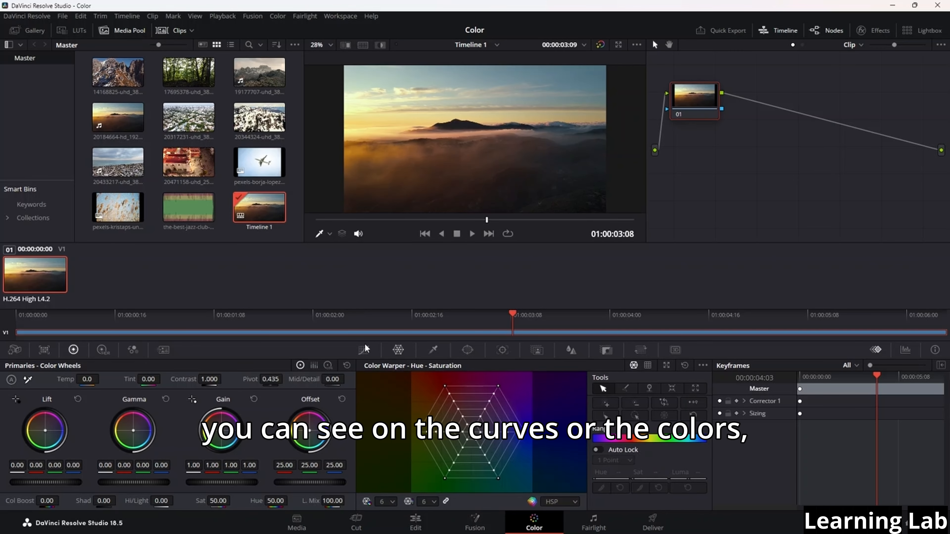
left_click(364, 350)
left_click(433, 350)
left_click(468, 349)
left_click(502, 350)
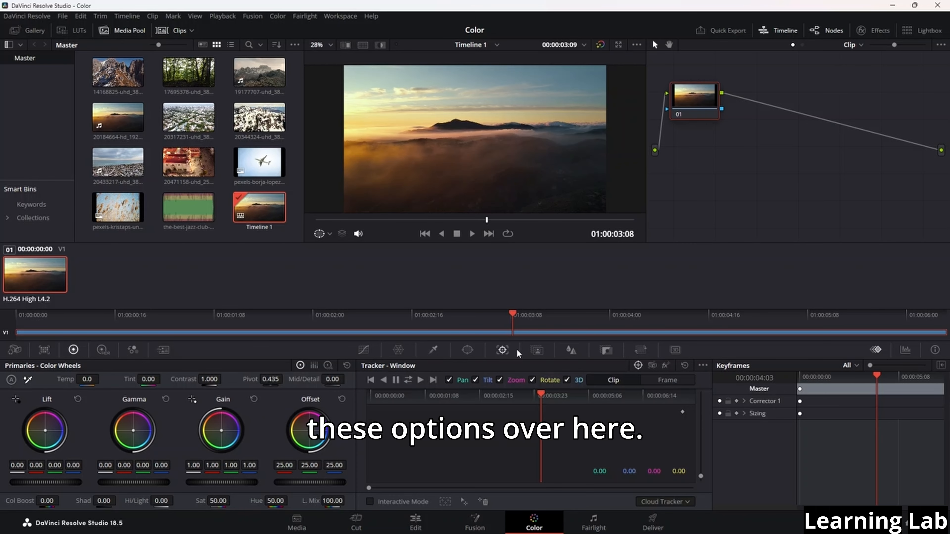
left_click(537, 350)
left_click(571, 349)
left_click(605, 350)
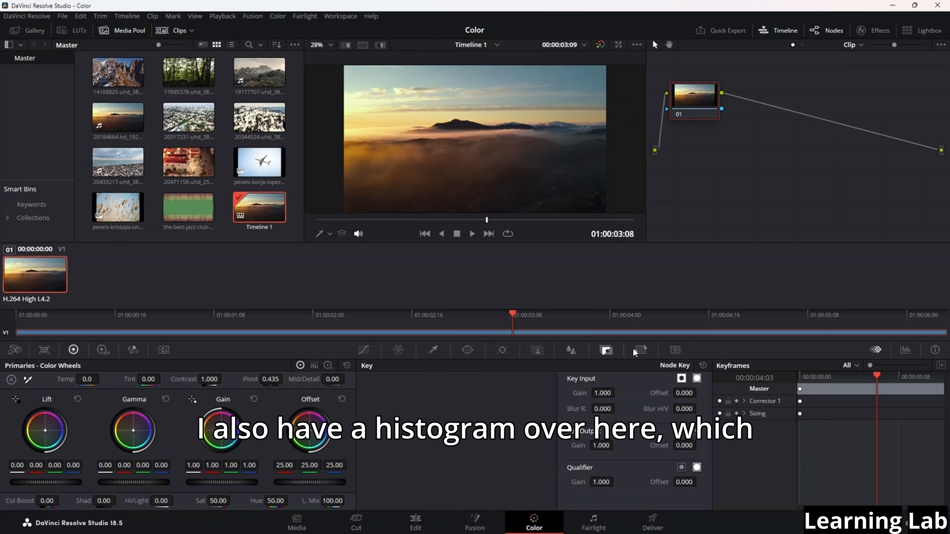
left_click(640, 350)
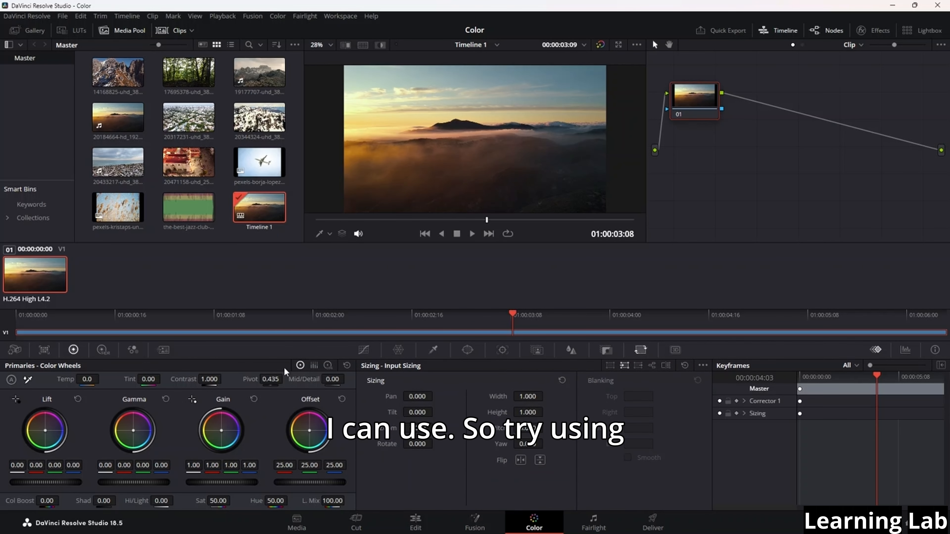
Look through the Camera Raw, Color Match, HDR and RGB Mixer palettes, ending back on the Primaries color wheels
left_click(14, 350)
left_click(44, 350)
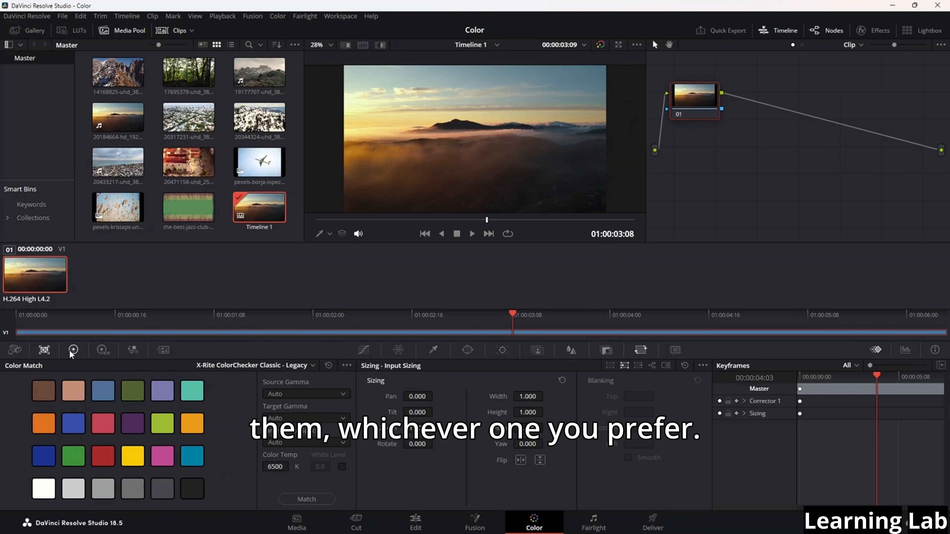
left_click(73, 350)
left_click(103, 350)
left_click(133, 350)
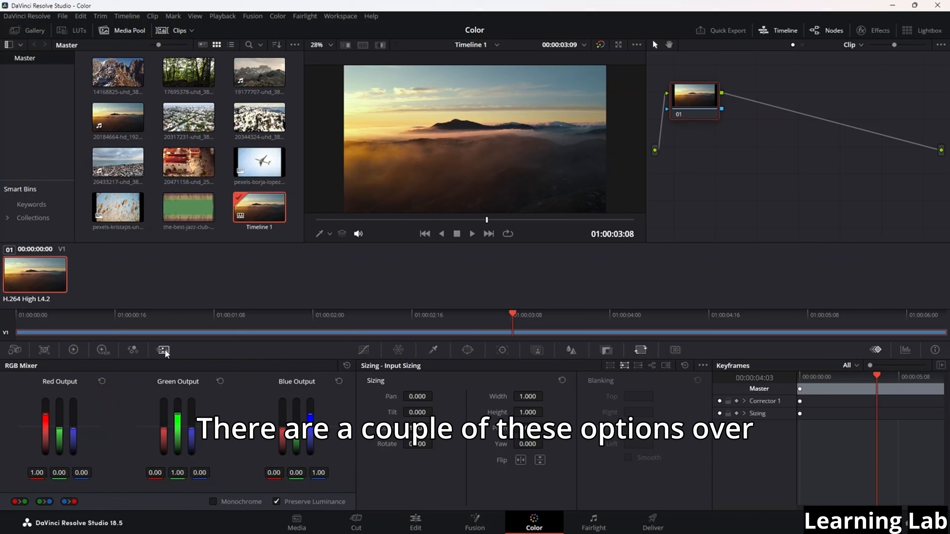
left_click(103, 350)
left_click(74, 350)
Show the Curves palette and look through its Hue Vs Hue, Hue Vs Sat, Hue Vs Lum, Lum Vs Sat and Sat Vs Sat modes
left_click(364, 350)
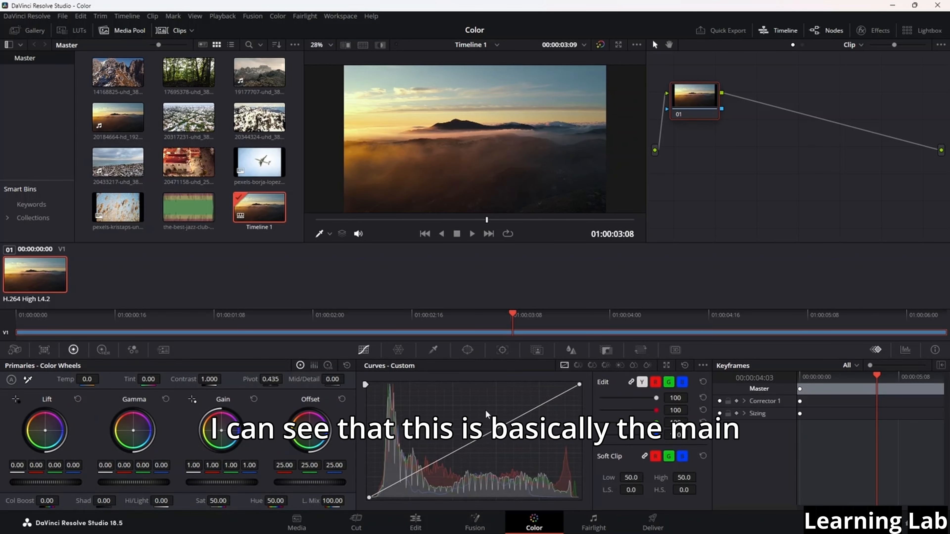
left_click(578, 365)
left_click(593, 365)
left_click(606, 365)
left_click(620, 365)
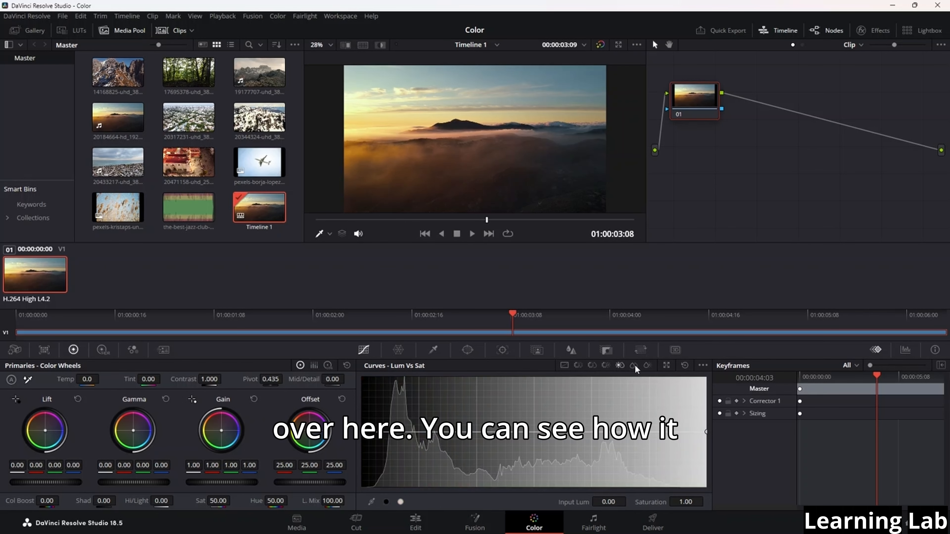
left_click(634, 365)
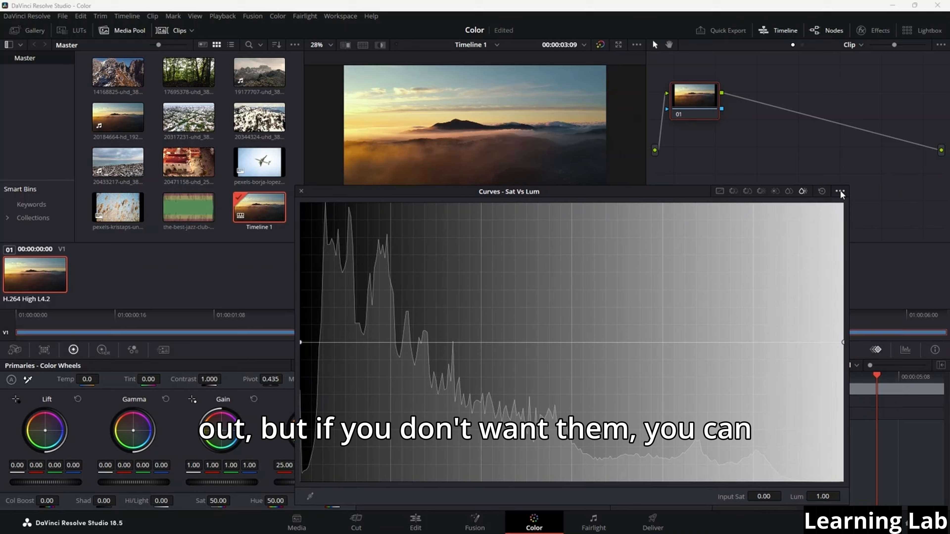
Set the histogram display to Off for the Sat Vs Lum curve in the expanded Curves window
left_click(840, 192)
mouse_move(874, 205)
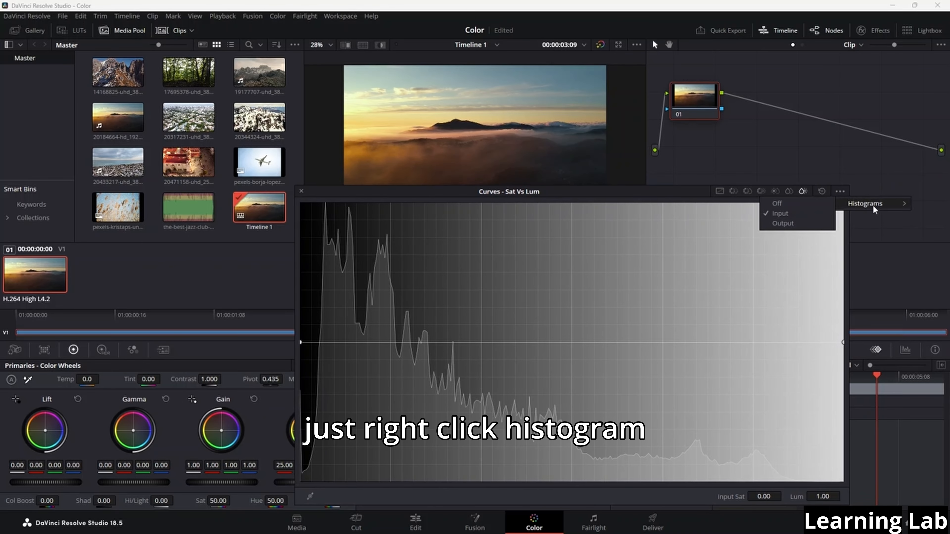
left_click(805, 204)
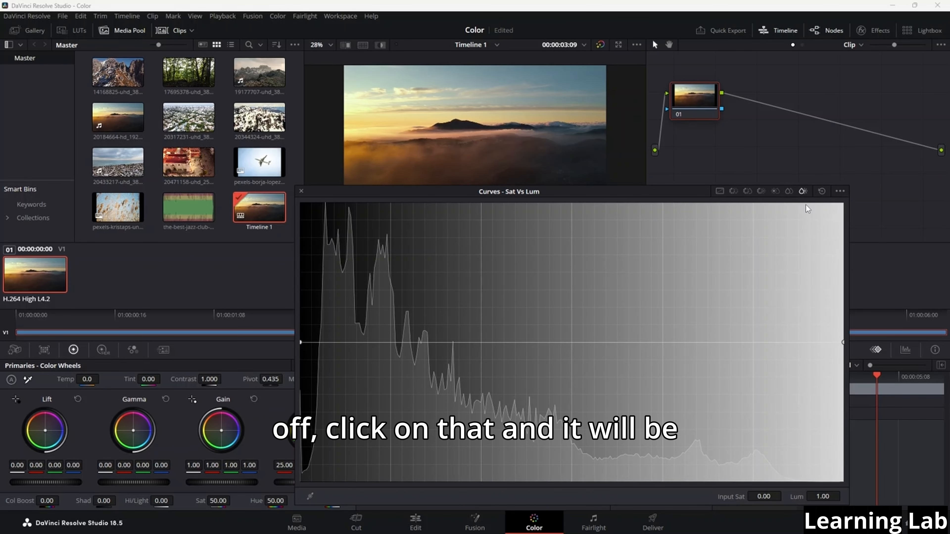
Close the expanded Curves window and revisit the Color Match and Camera Raw palettes, ending back on the Primaries color wheels
left_click(301, 189)
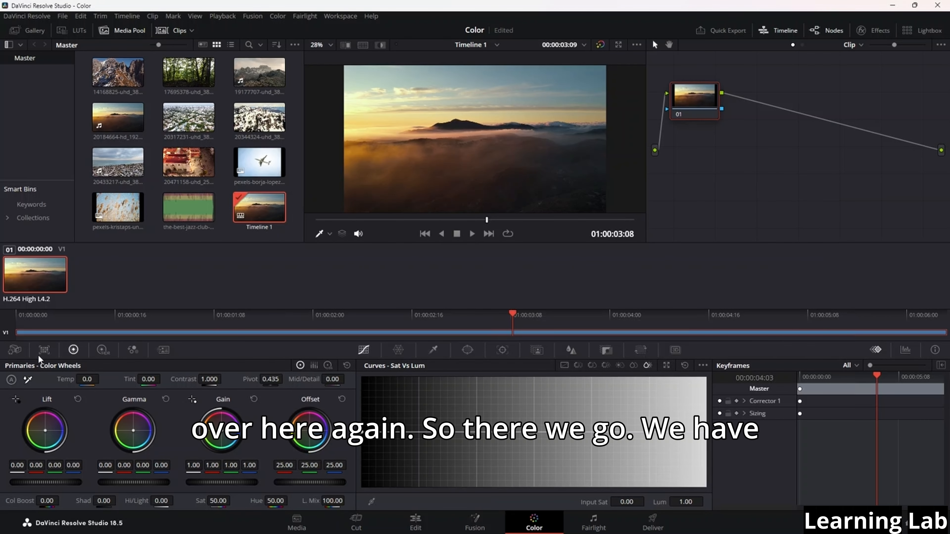
left_click(44, 349)
left_click(14, 350)
left_click(73, 350)
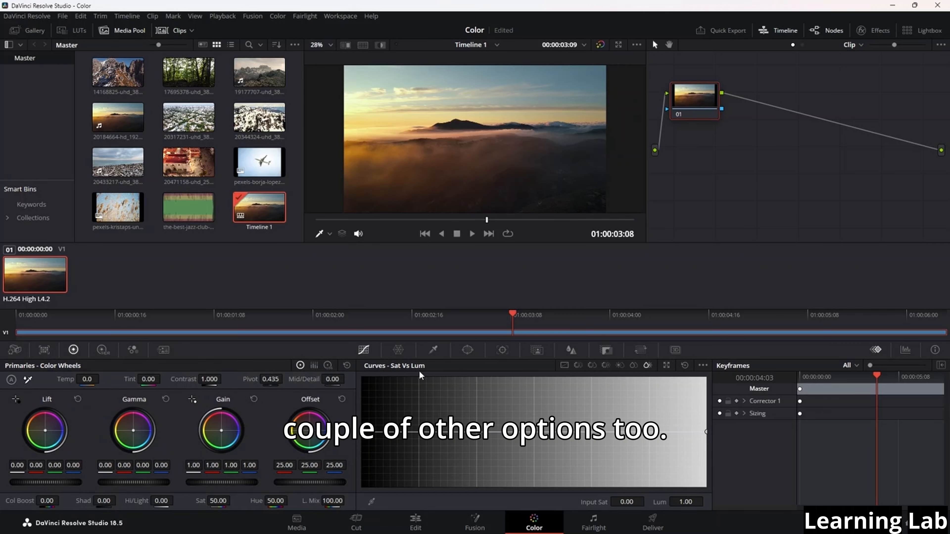
Compare the Hue Vs Hue and Custom curves, ending on Custom, and scrub the clip back to 01:00:02:06
left_click(564, 366)
left_click(578, 365)
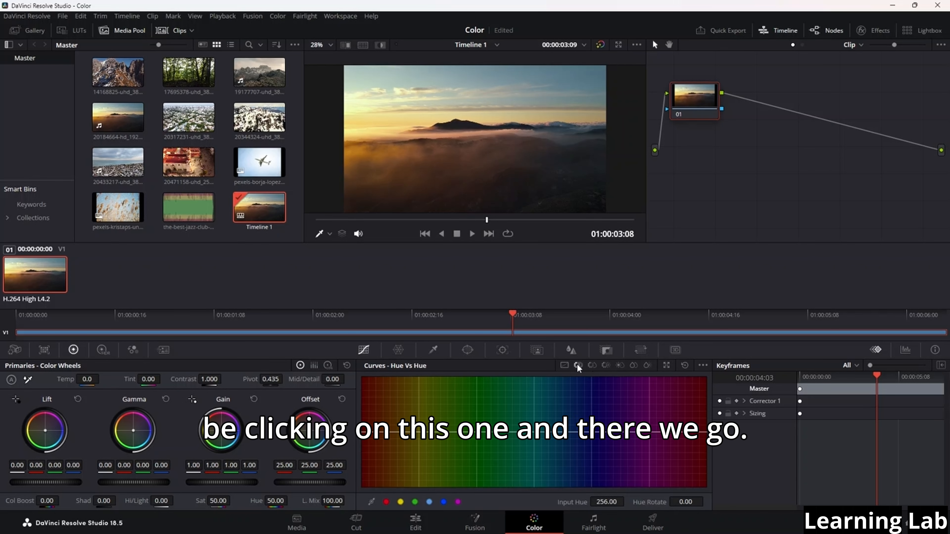
left_click(565, 366)
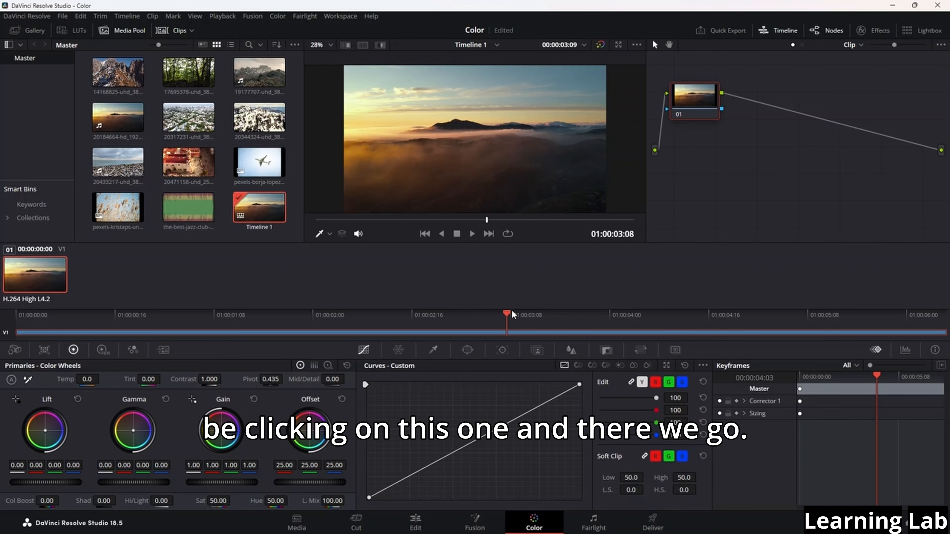
left_click_drag(511, 314, 351, 315)
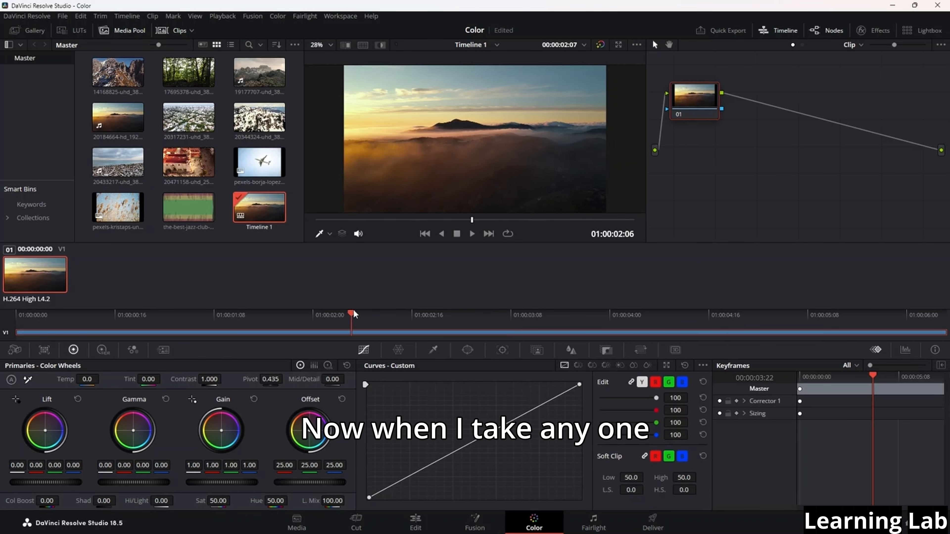
Glance at the Color Warper, return to Curves and go through its modes from Hue Vs Hue to Sat Vs Lum
left_click(397, 350)
left_click(359, 352)
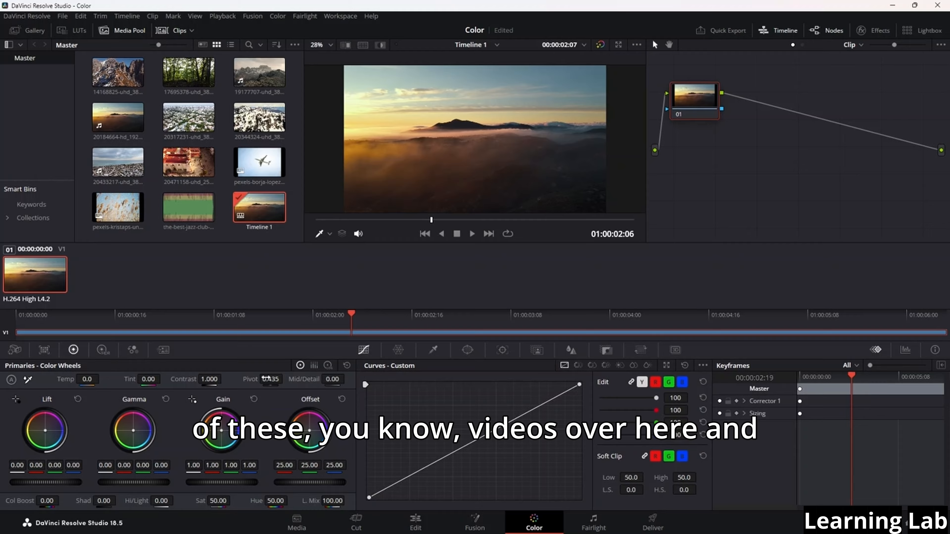
left_click(585, 364)
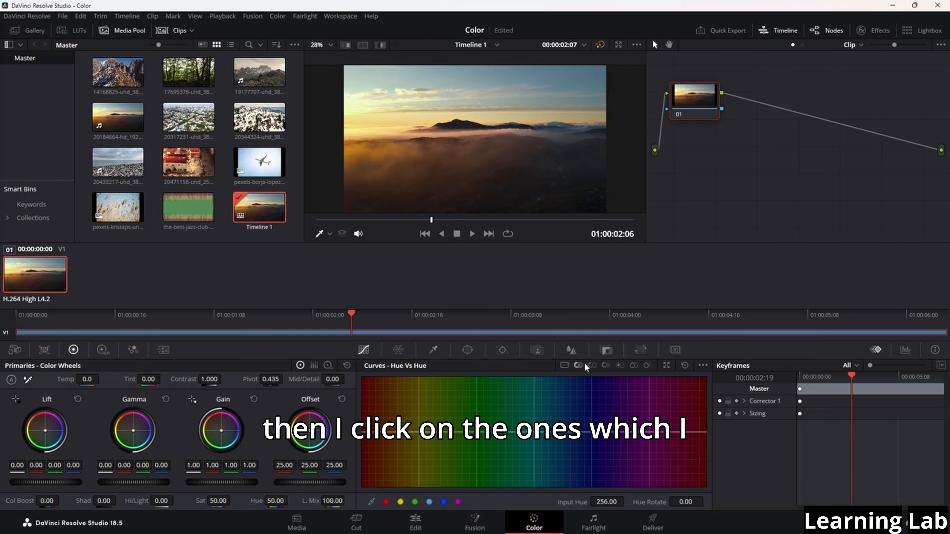
left_click(593, 364)
left_click(607, 364)
left_click(620, 364)
left_click(647, 366)
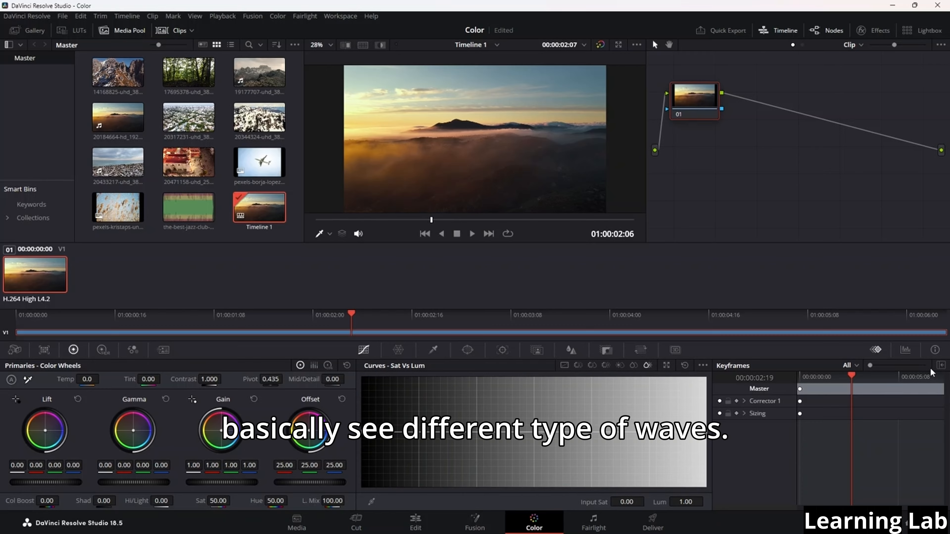
Show the Parade scope and scrub the clip to 01:00:03:19 to watch the waveforms change
left_click(905, 354)
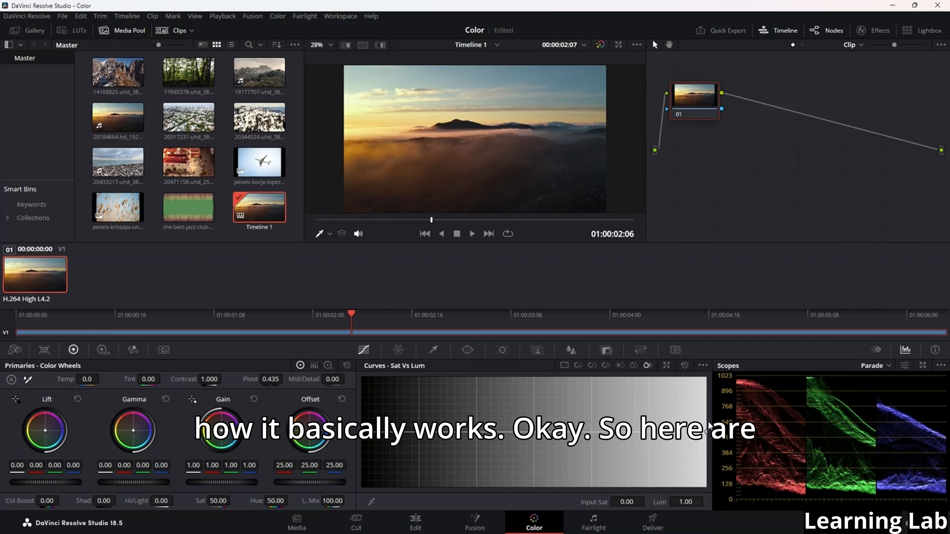
scroll(801, 429, "up", 2)
scroll(801, 428, "down", 1)
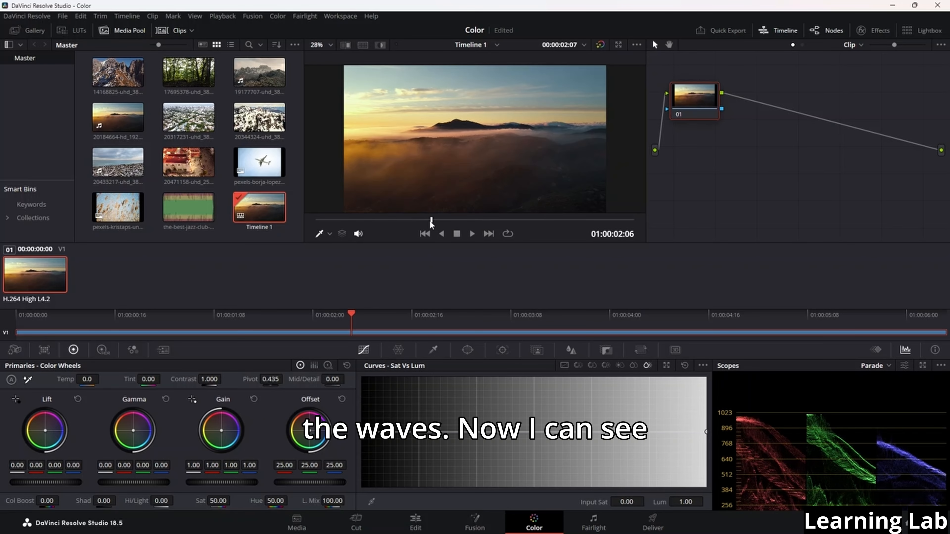
left_click_drag(431, 220, 510, 221)
scroll(818, 457, "down", 5)
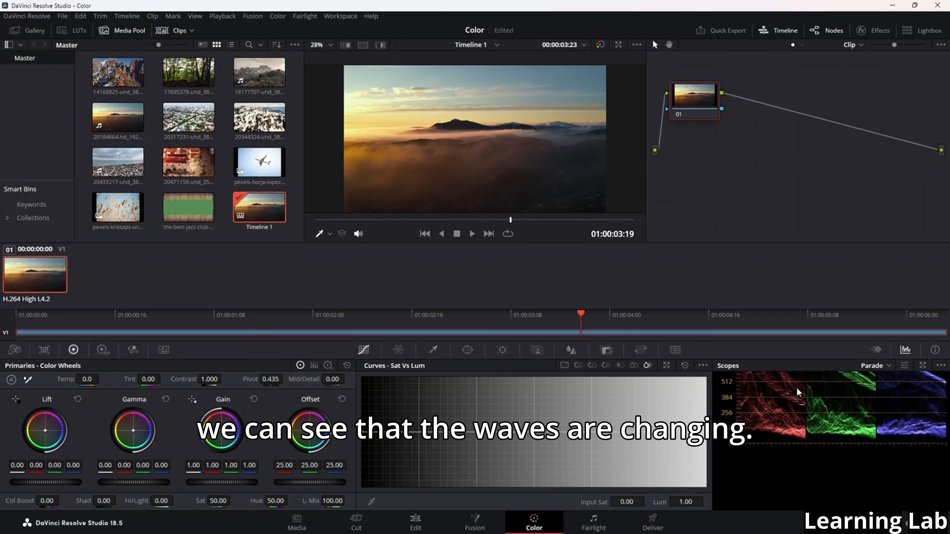
scroll(820, 457, "up", 5)
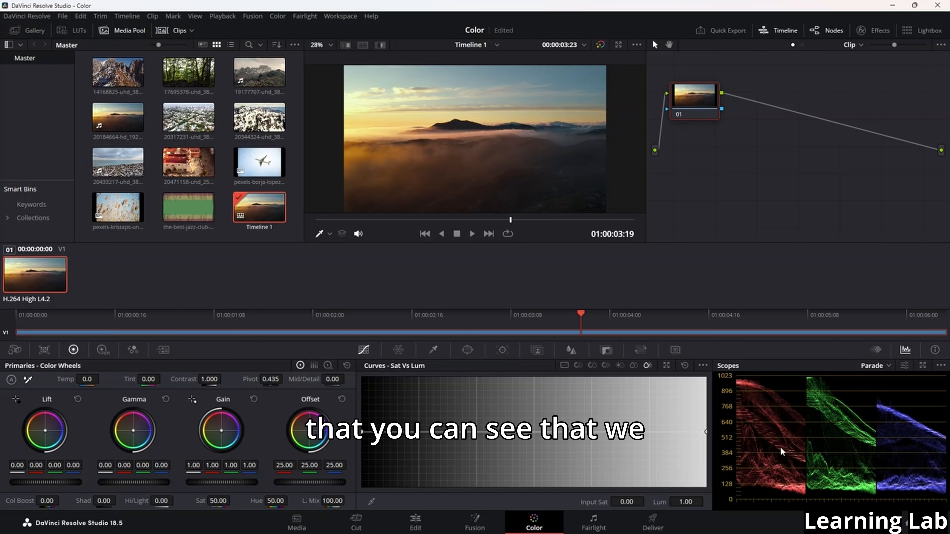
Examine the red, green and blue channels of the Parade scope along the scale from 0 to 1023
scroll(899, 442, "up", 1)
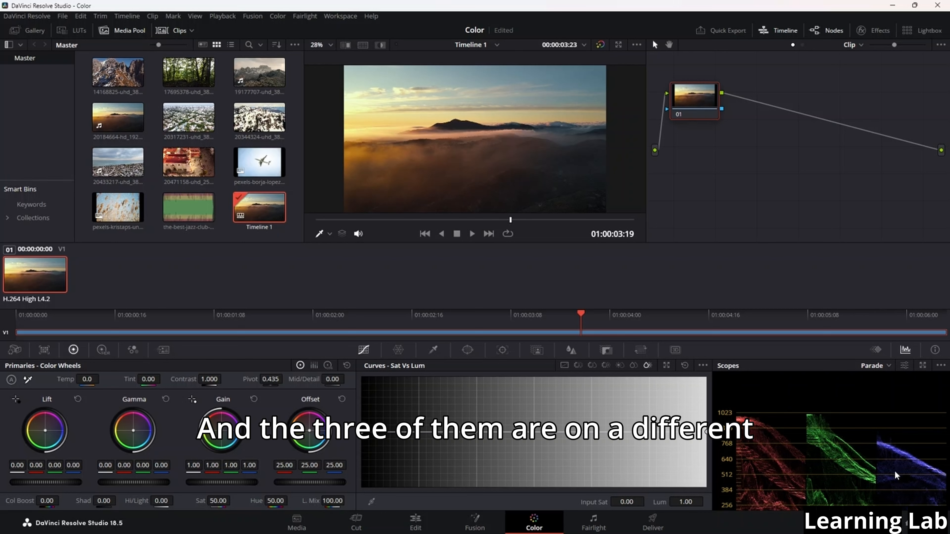
scroll(935, 471, "down", 1)
scroll(939, 473, "down", 2)
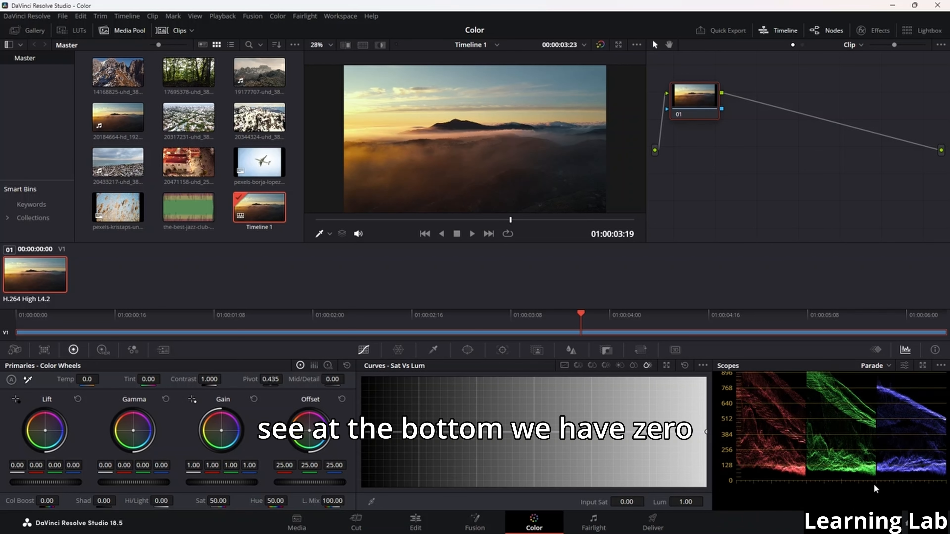
scroll(754, 462, "up", 3)
scroll(771, 472, "down", 3)
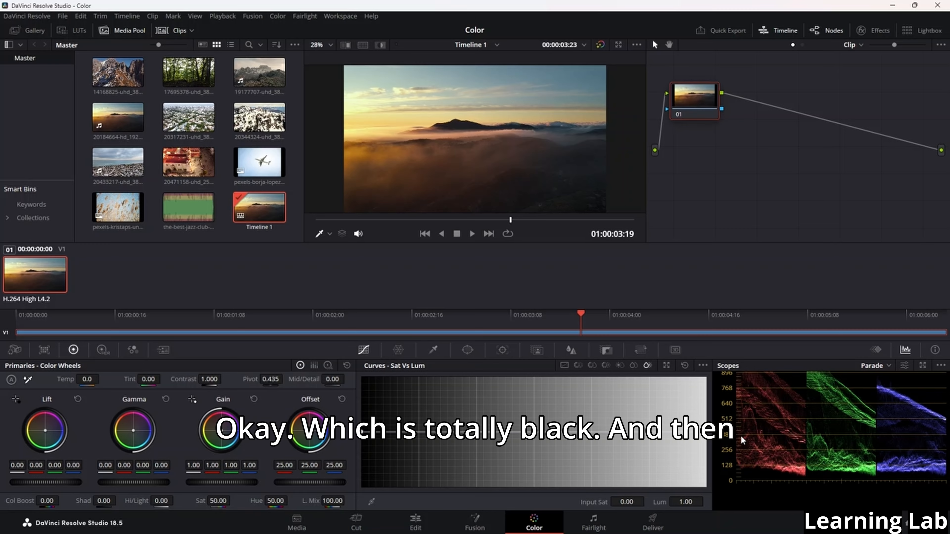
scroll(742, 445, "up", 2)
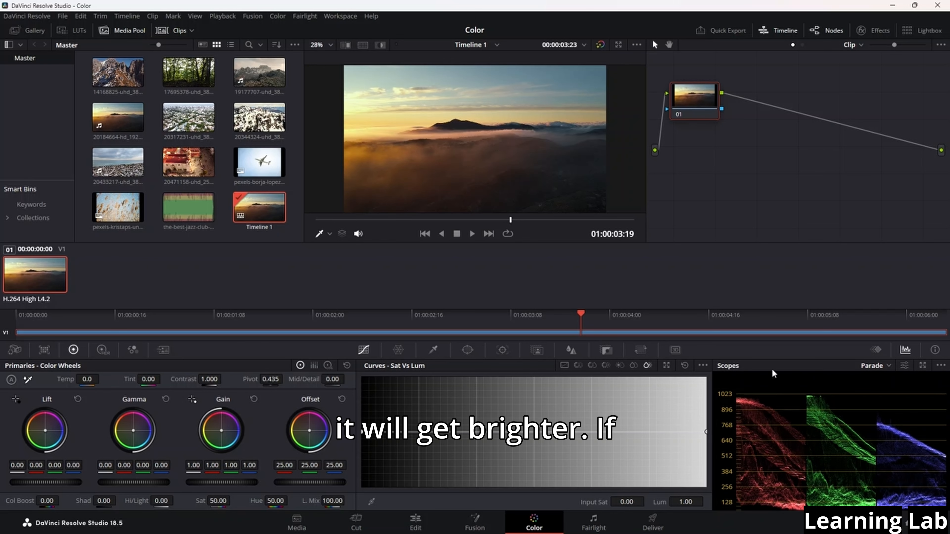
scroll(773, 372, "down", 1)
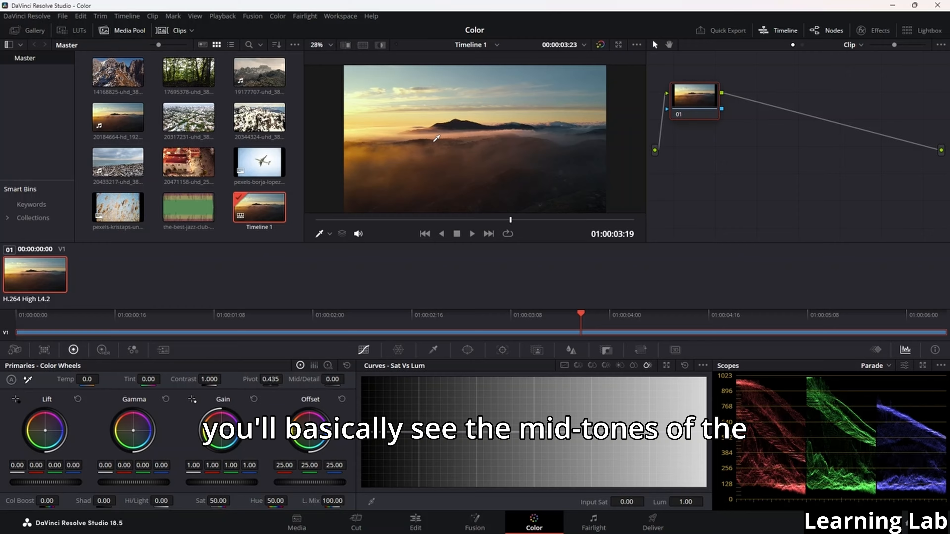
scroll(786, 453, "down", 4)
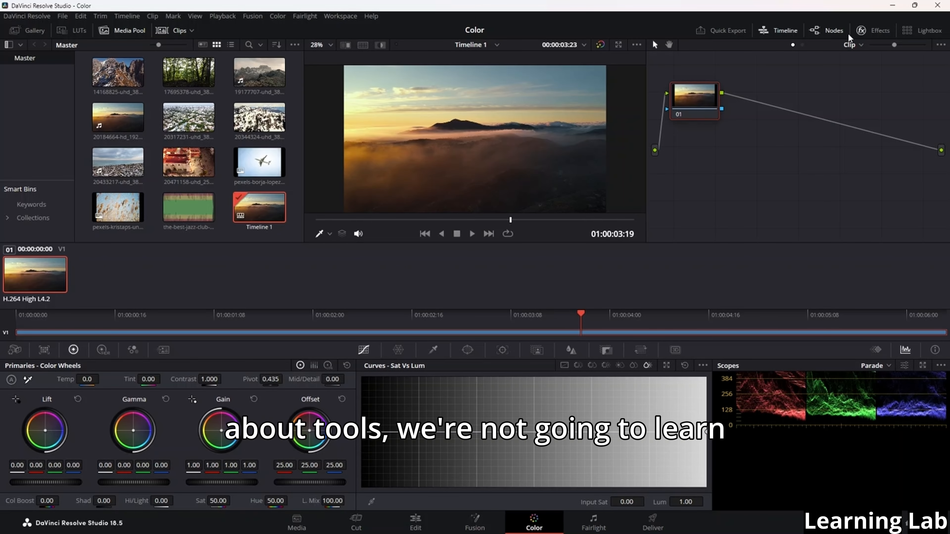
Show the Effects library next to the viewer, hiding the node graph and bringing it back
left_click(827, 28)
left_click(872, 32)
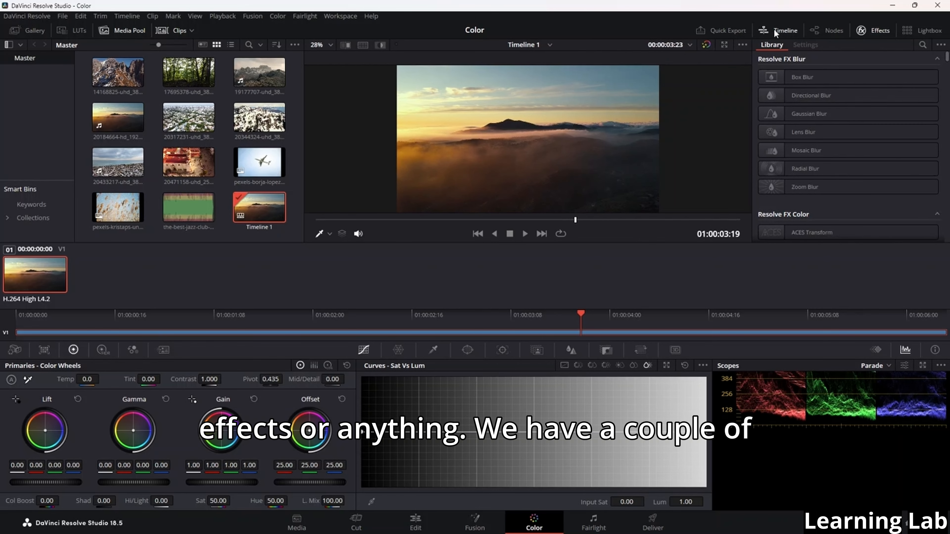
left_click(816, 29)
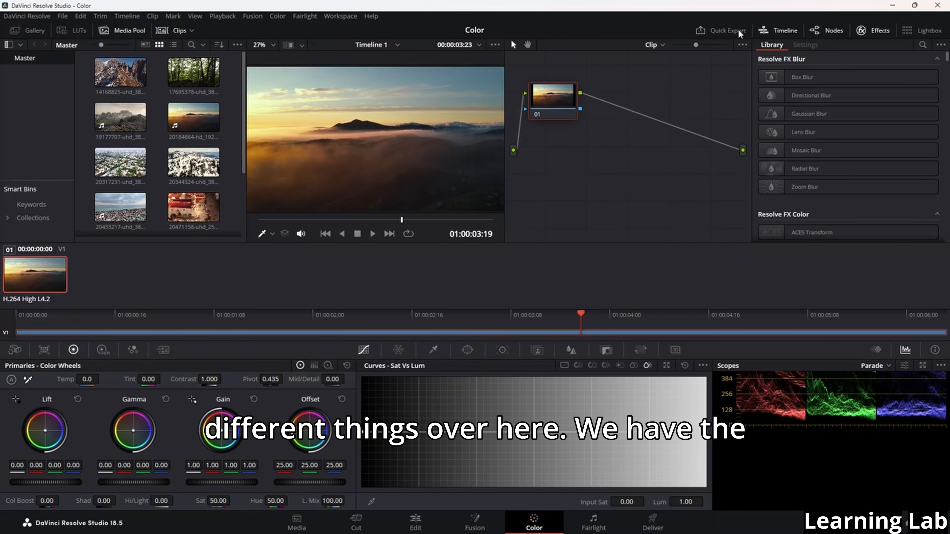
Turn the timeline display off and on twice, leaving it shown
left_click(784, 32)
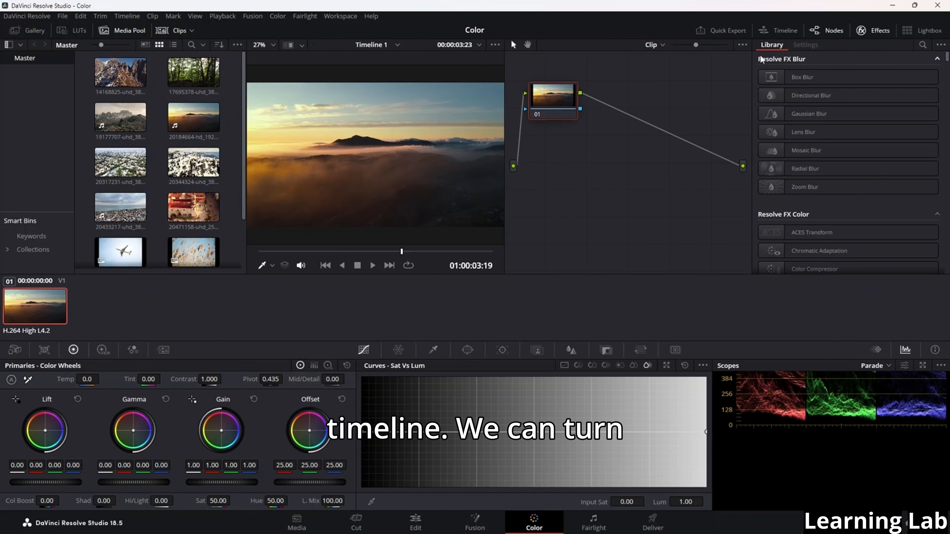
left_click(786, 33)
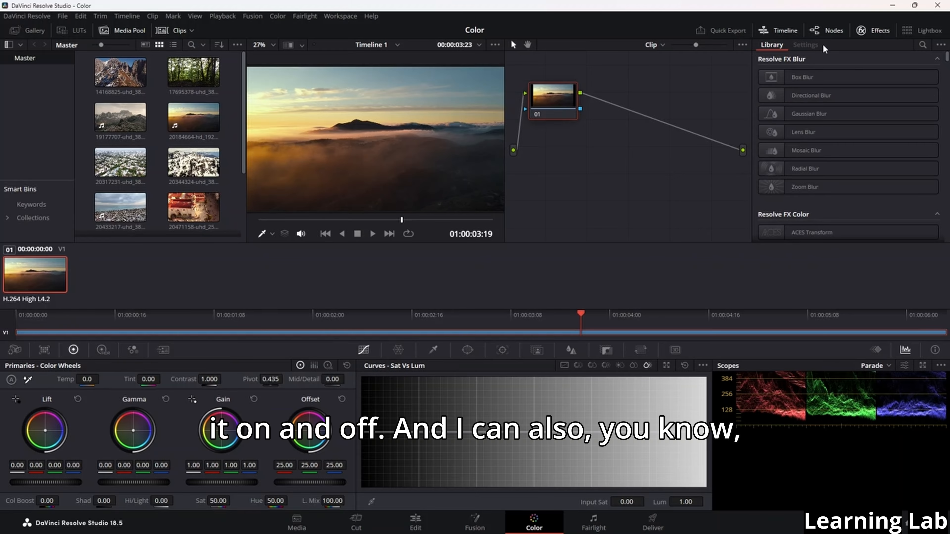
left_click(792, 32)
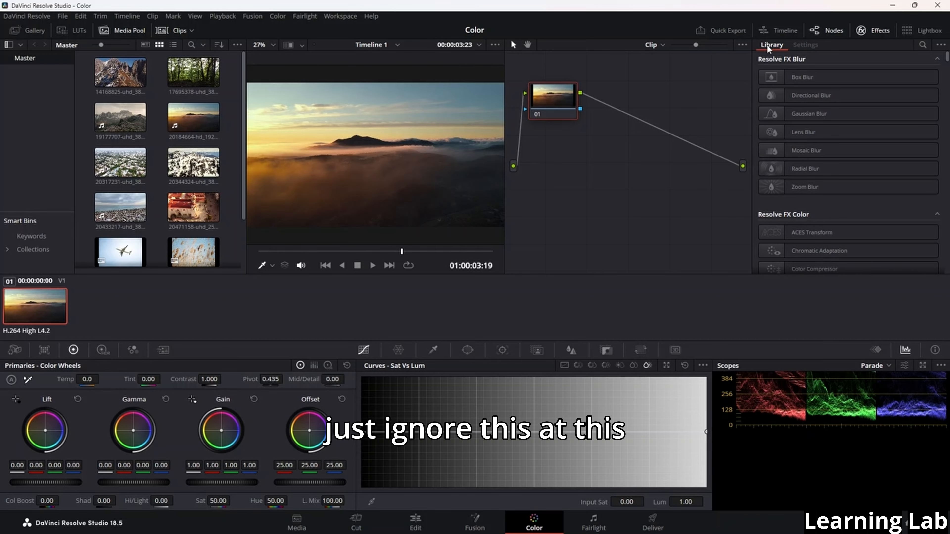
left_click(781, 32)
Hide the node graph, toggle the Effects library off and on, and briefly view the clip in the Lightbox
left_click(834, 30)
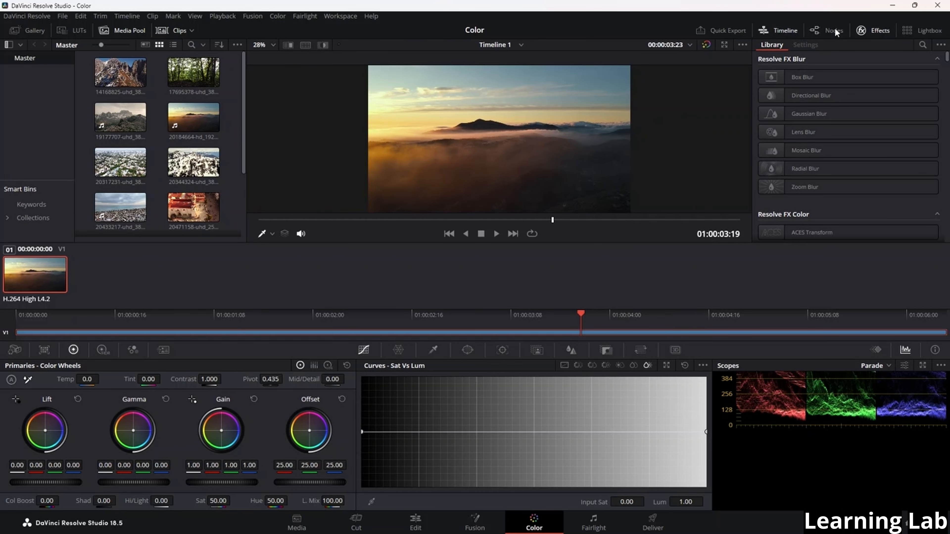
left_click(869, 31)
left_click(872, 33)
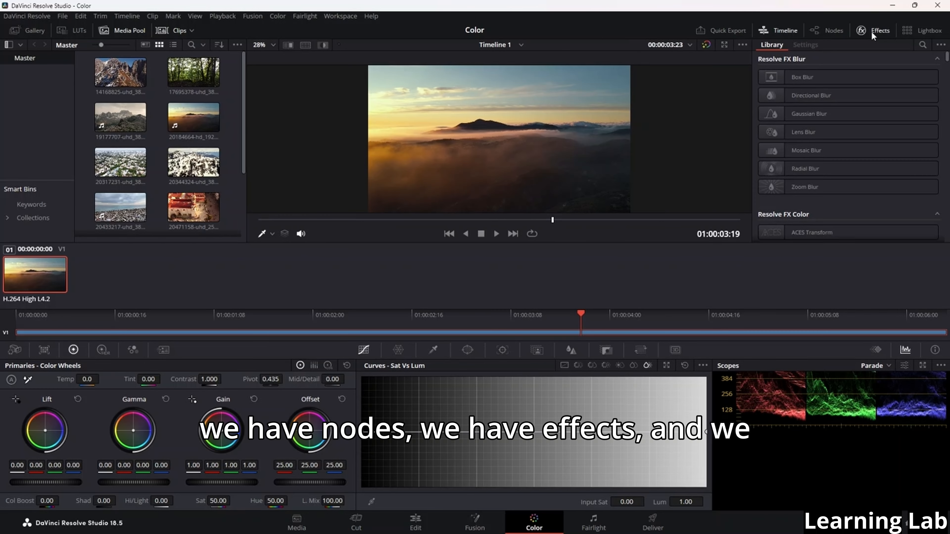
left_click(922, 30)
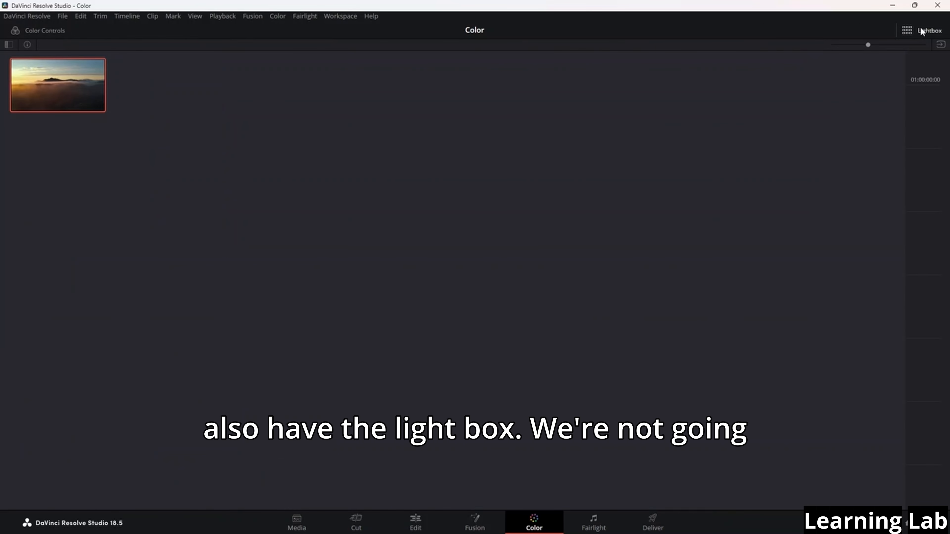
left_click(920, 28)
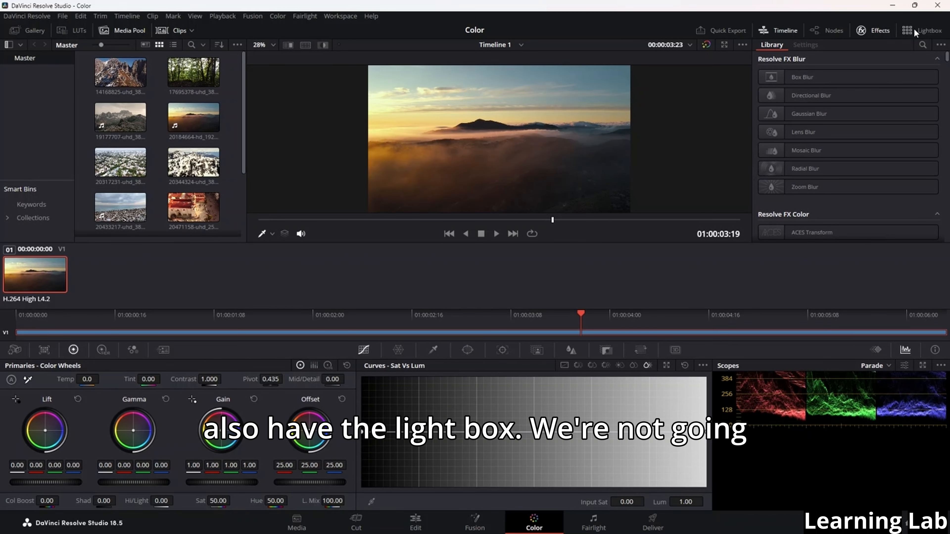
Browse the Effects library from the Resolve FX Color group down to NewBlue Stylizers
scroll(826, 101, "down", 5)
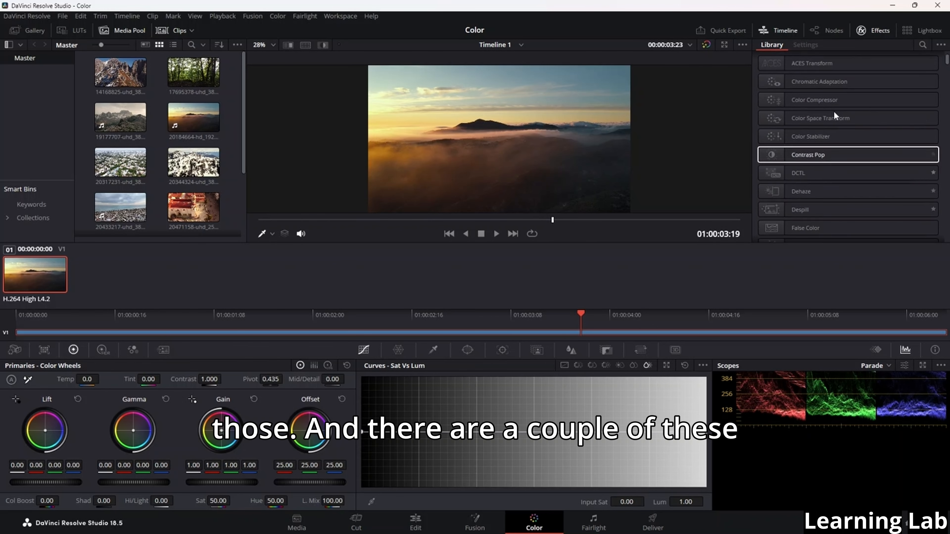
scroll(834, 113, "down", 10)
scroll(832, 171, "down", 10)
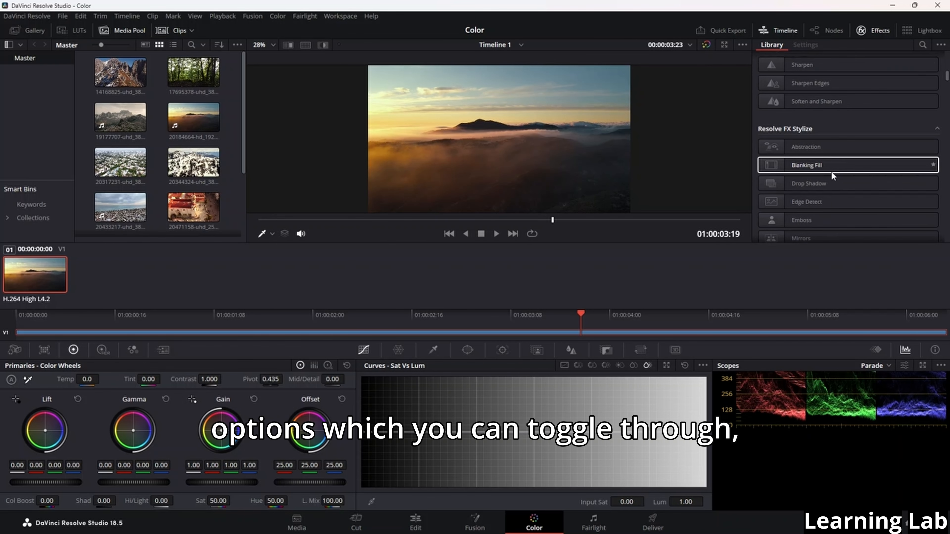
scroll(824, 165, "down", 5)
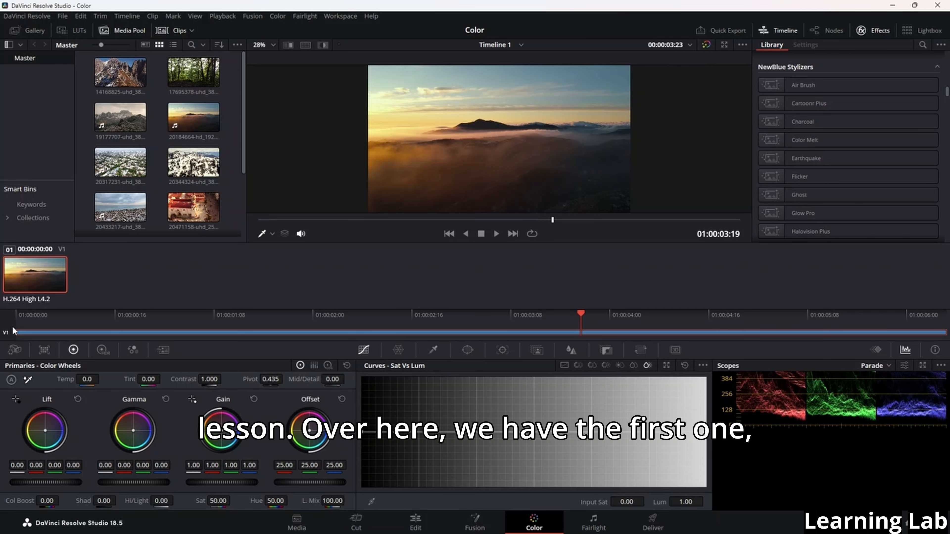
Show the Camera Raw palette to view its decode settings, and bring the lower part of the Parade scope into view
left_click(19, 352)
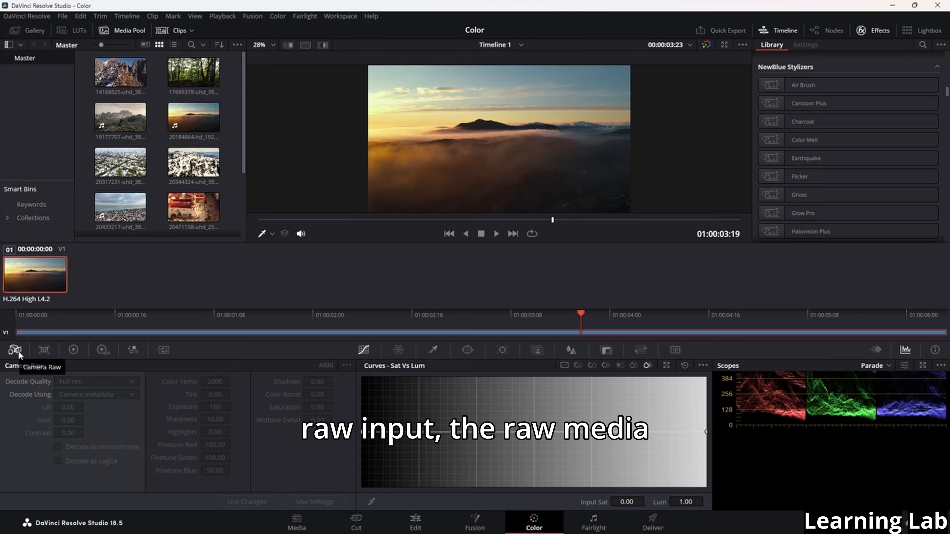
left_click_drag(732, 402, 728, 457)
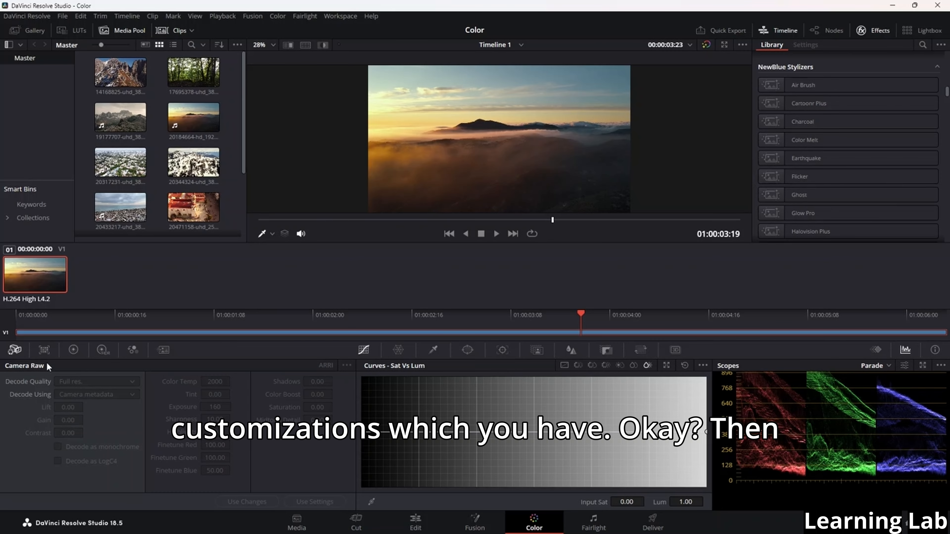
In the Color Match palette, set the source gamma to ACEScc and the target gamma to Blackmagic Design Film
left_click(47, 355)
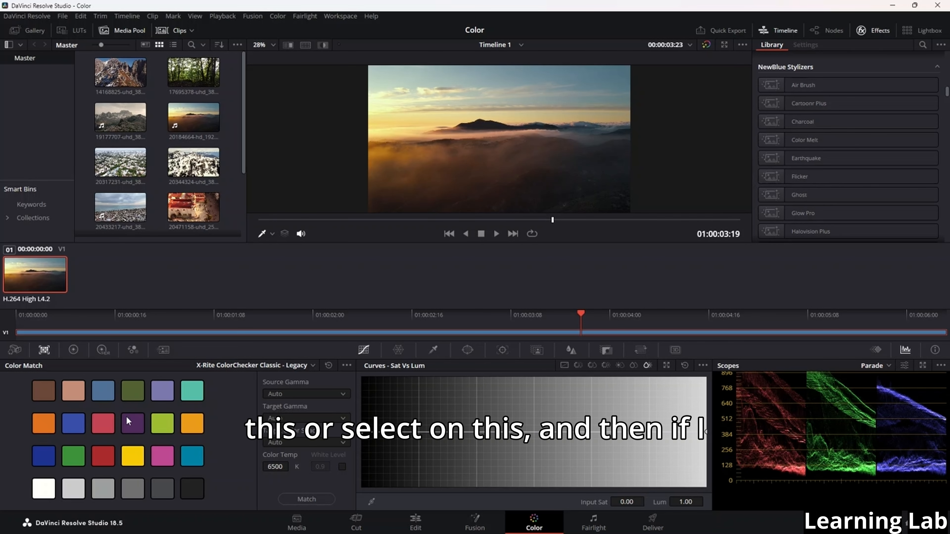
left_click(316, 394)
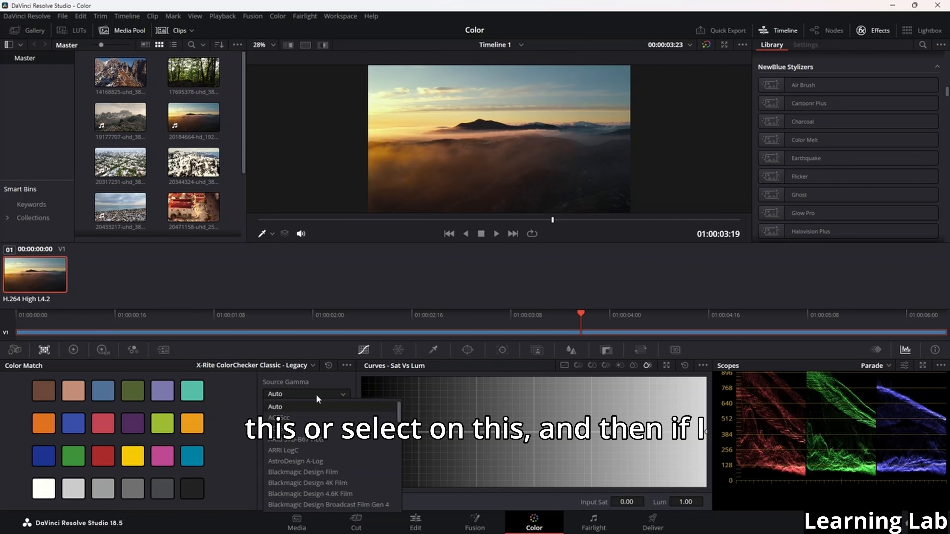
left_click(309, 418)
left_click(307, 417)
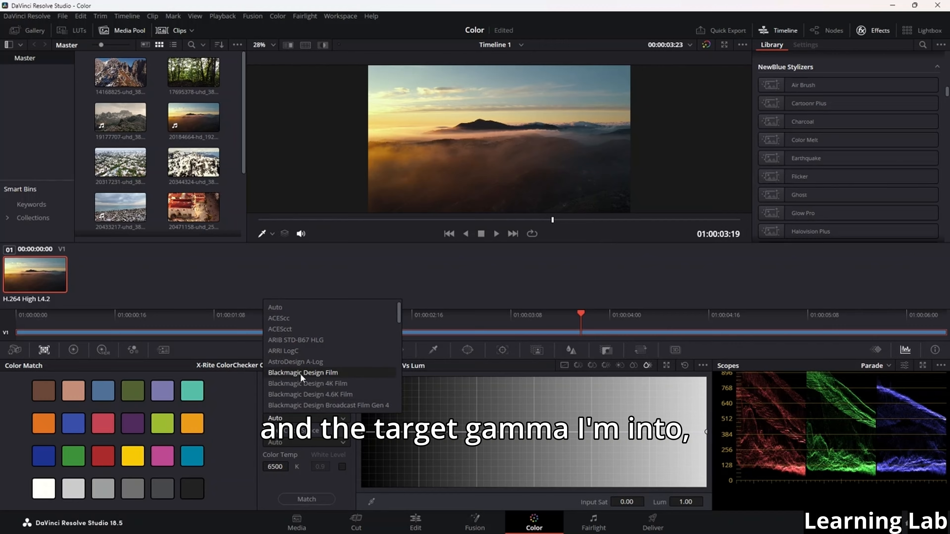
left_click(324, 376)
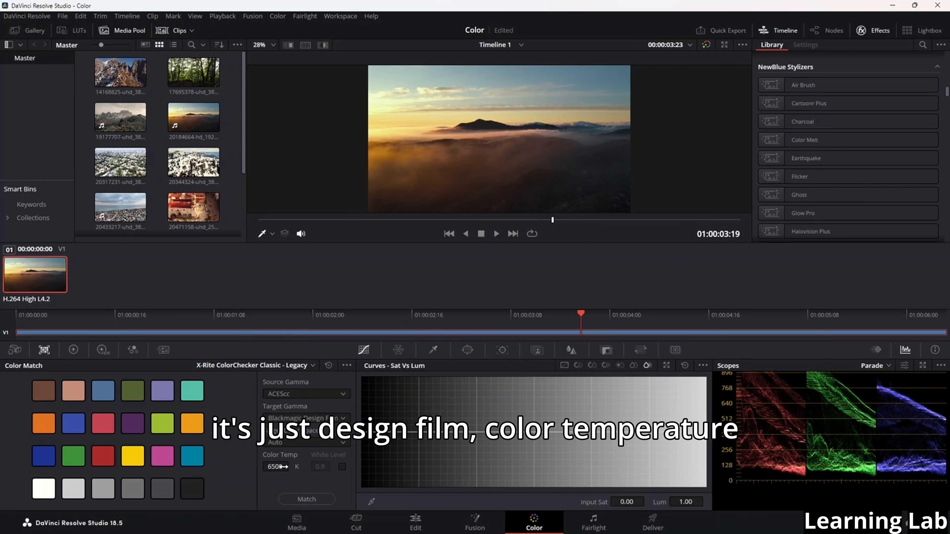
Set the Color Match color temperature to 10000 K, and try matching the clip to the color chart before undoing the match
left_click_drag(284, 467, 292, 466)
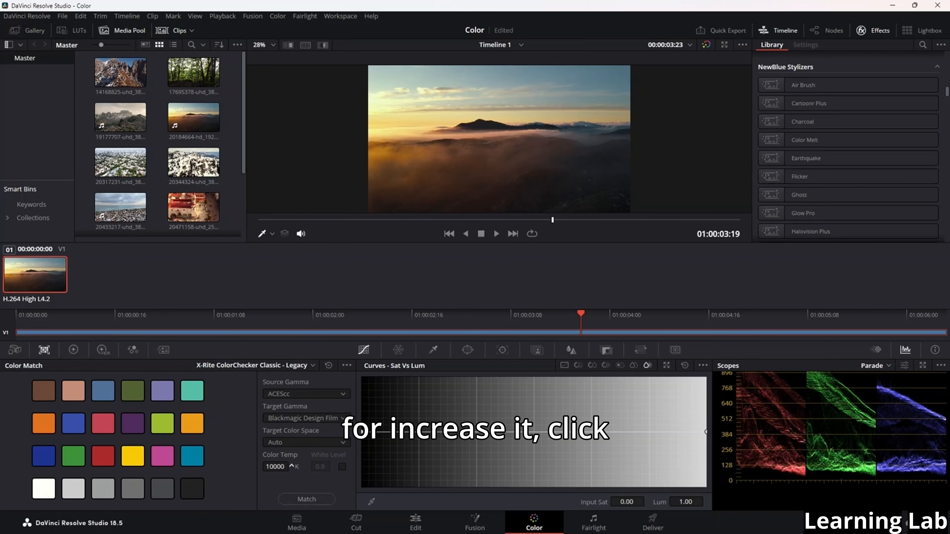
left_click(317, 499)
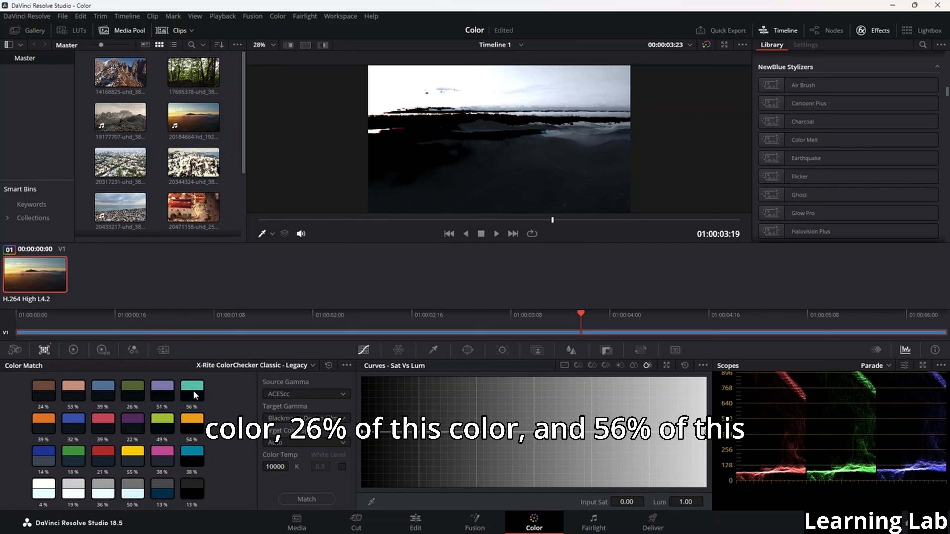
key("ctrl+z")
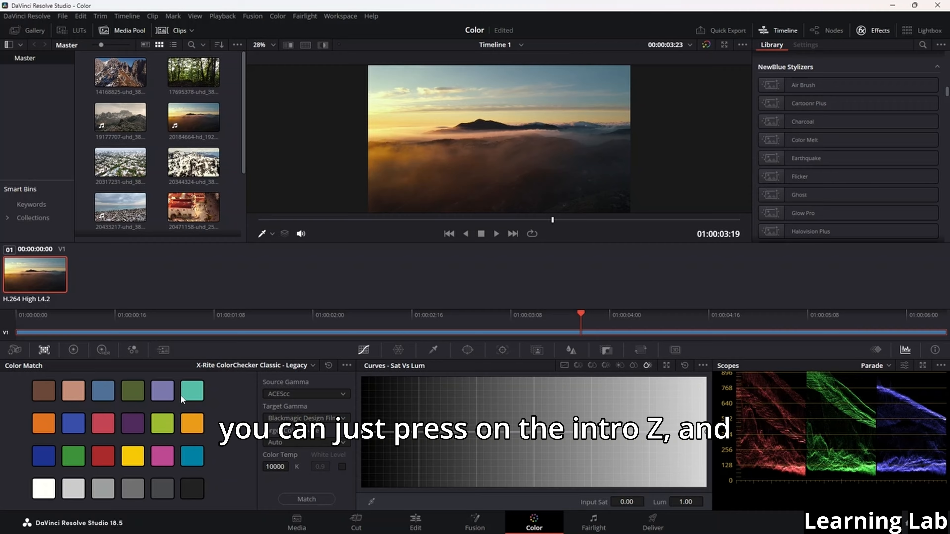
Try a Sat Vs Lum curve point at saturation about 0.08 with luminance lowered to about 0.73, and remove it
left_click(371, 500)
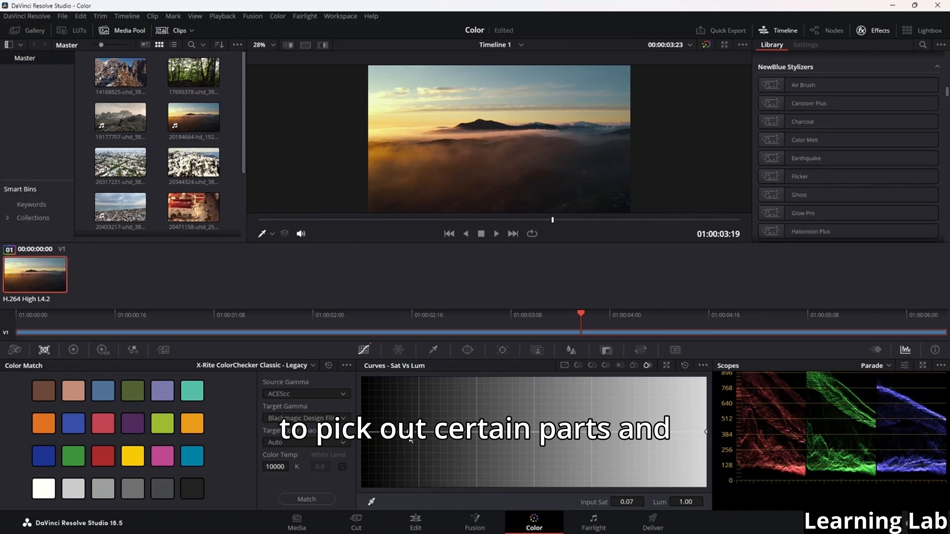
mouse_move(412, 433)
left_mouse_down()
mouse_move(413, 400)
mouse_move(416, 447)
left_mouse_up()
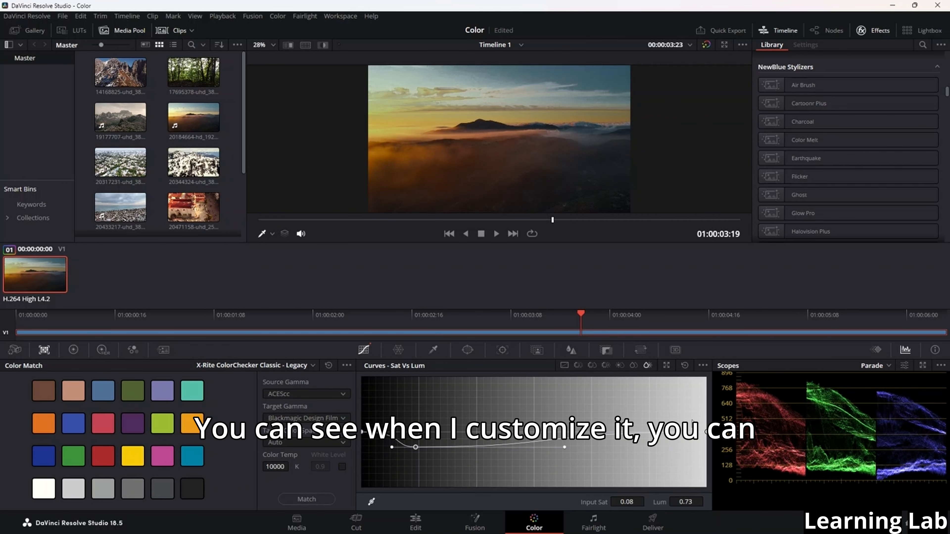
right_click(414, 447)
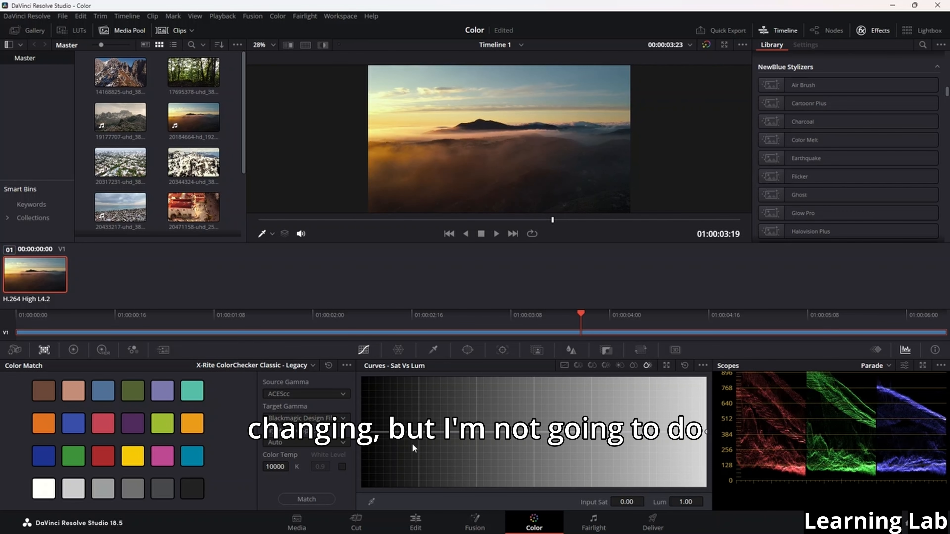
Show the Primaries color wheels in place of the Color Match palette
left_click(75, 352)
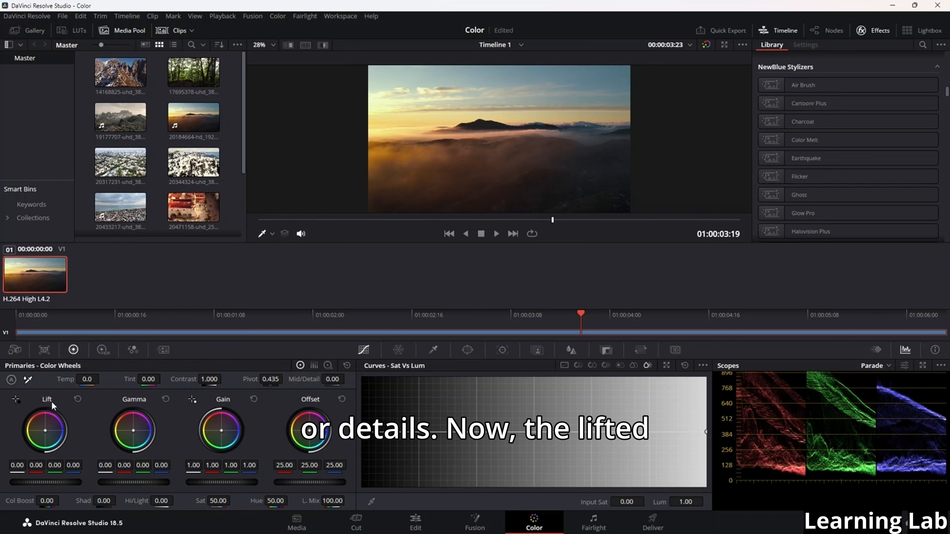
Try a lift of 0.13 luma, -0.08 red, -0.05 green and 0.15 blue on the clip, and undo the lift changes
left_click_drag(49, 431, 48, 432)
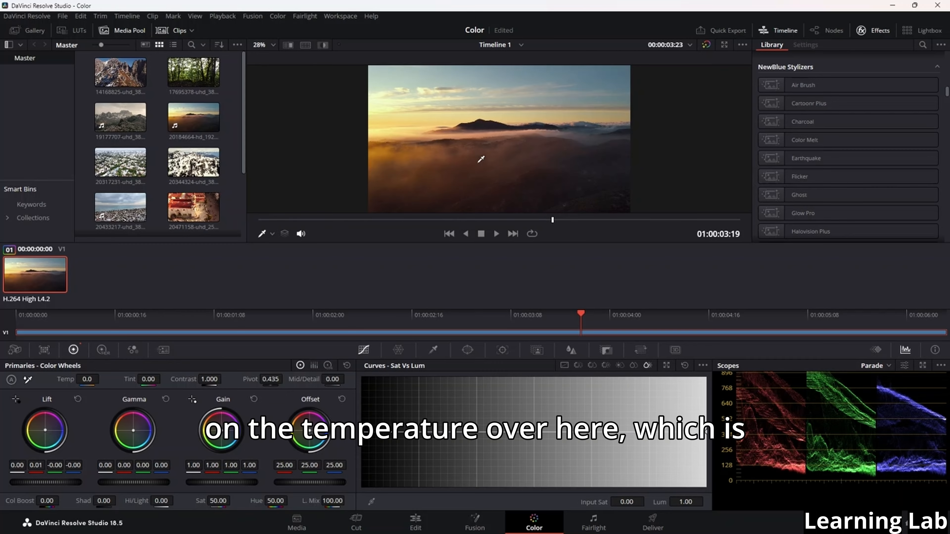
left_click_drag(24, 470, 51, 470)
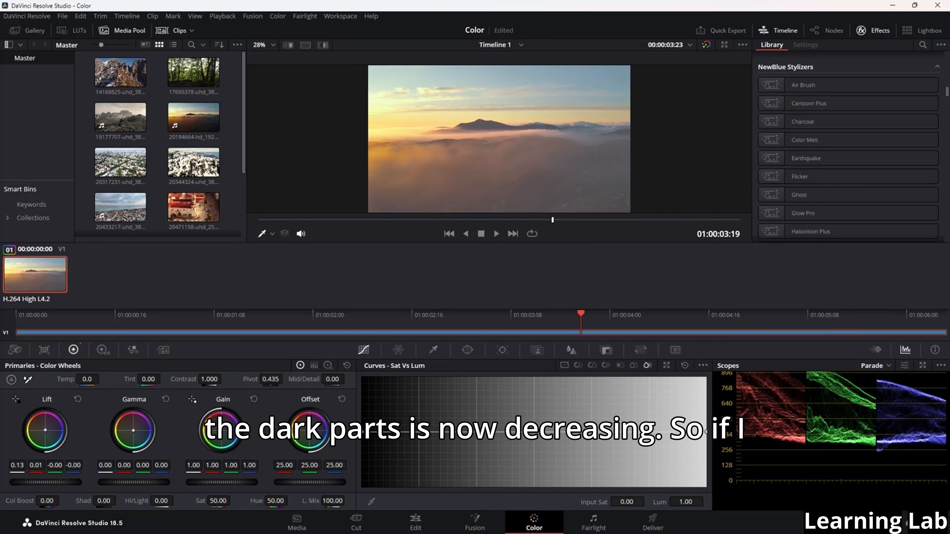
mouse_move(37, 465)
left_mouse_down()
mouse_move(98, 466)
mouse_move(12, 465)
mouse_move(25, 466)
left_mouse_up()
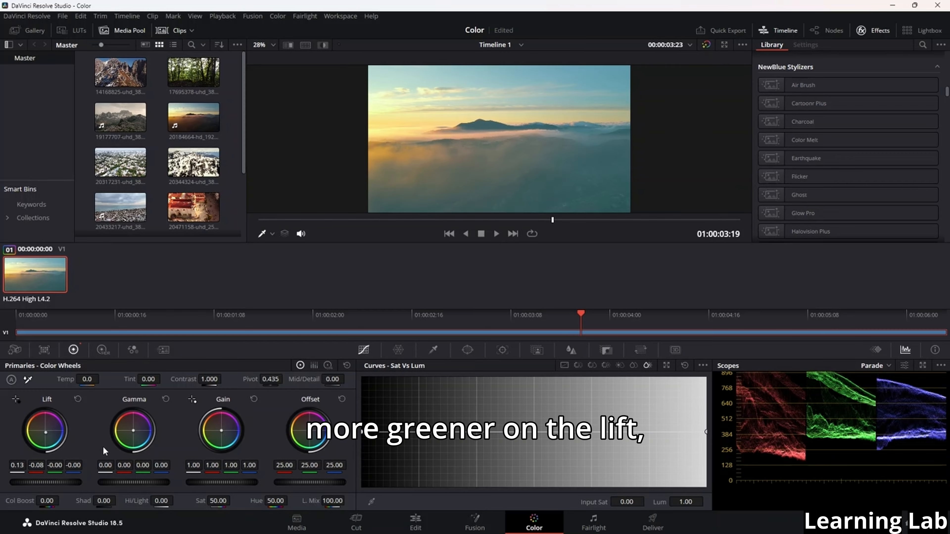
mouse_move(48, 473)
left_mouse_down()
mouse_move(68, 473)
mouse_move(60, 473)
left_mouse_up()
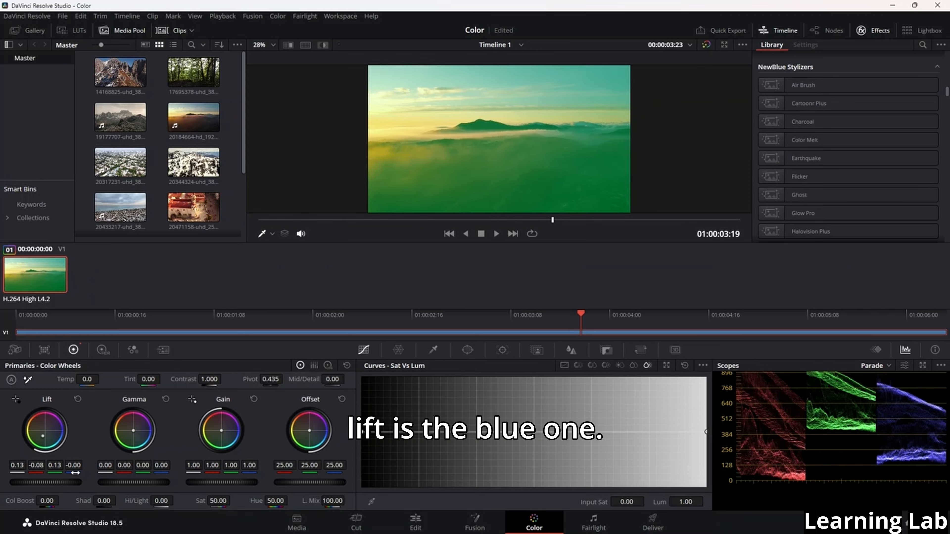
left_click_drag(75, 473, 45, 473)
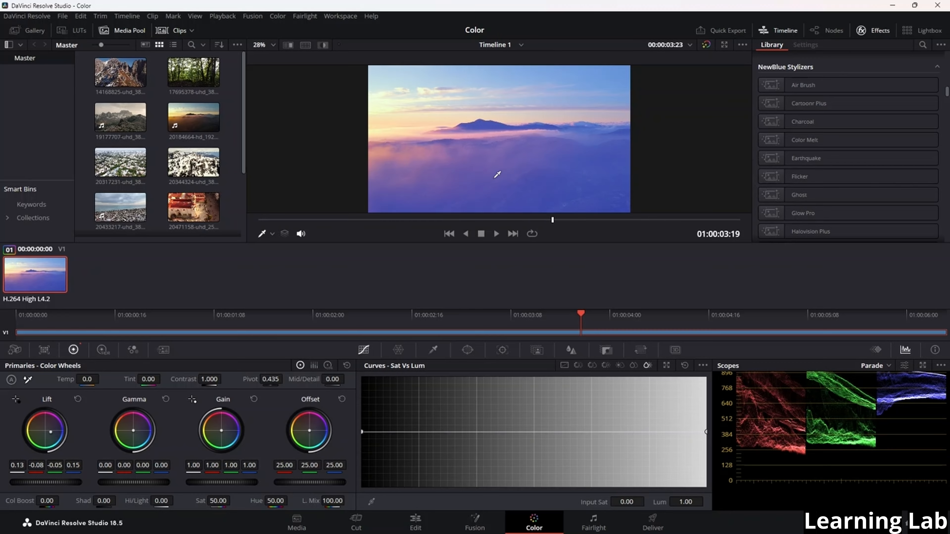
key("ctrl+z")
key("ctrl+z")
key("ctrl+z")
key("ctrl+z")
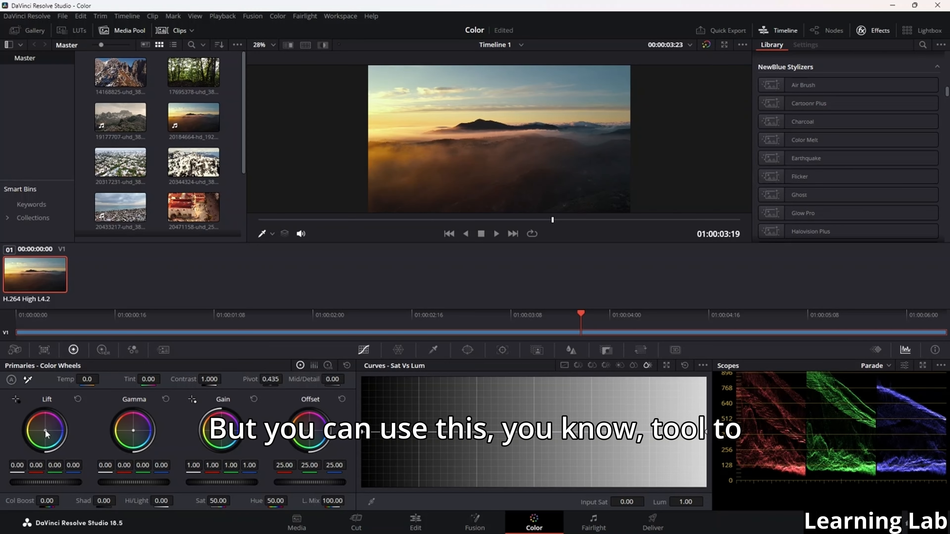
Try small lift and gamma color shifts, with the gamma luma raised to 0.25 and lowered to -0.03, and undo them all
mouse_move(45, 429)
left_mouse_down()
mouse_move(55, 415)
mouse_move(61, 424)
mouse_move(46, 428)
mouse_move(35, 416)
mouse_move(47, 421)
mouse_move(33, 440)
mouse_move(55, 441)
mouse_move(44, 430)
left_mouse_up()
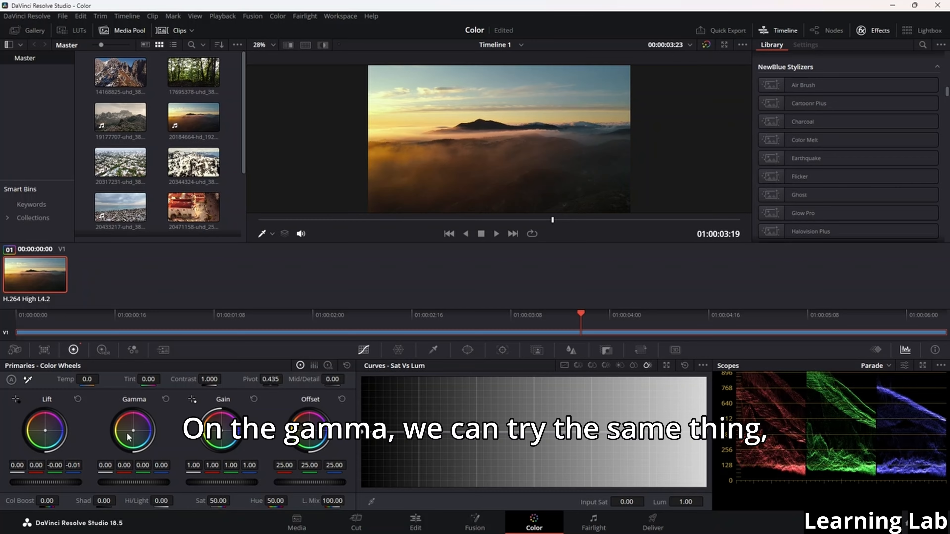
left_click_drag(132, 432, 133, 431)
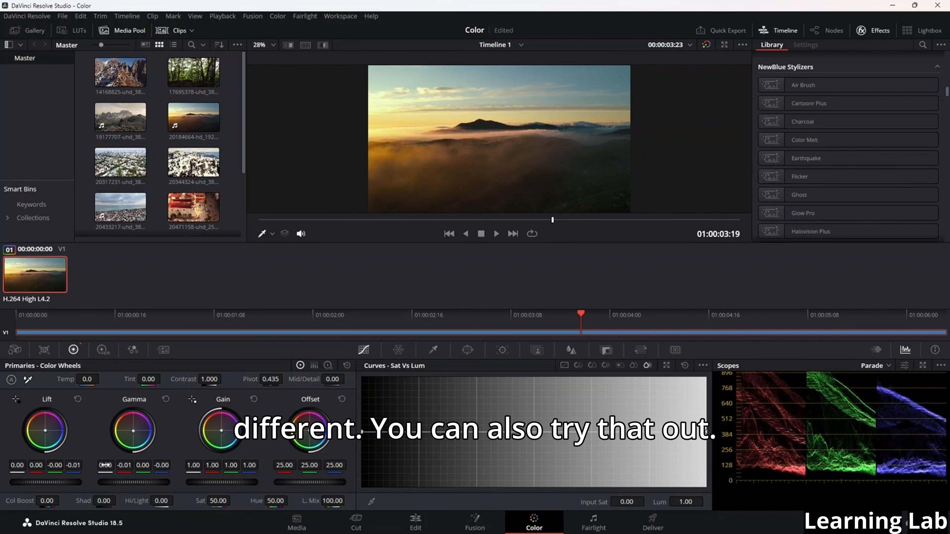
left_click_drag(133, 483, 161, 482)
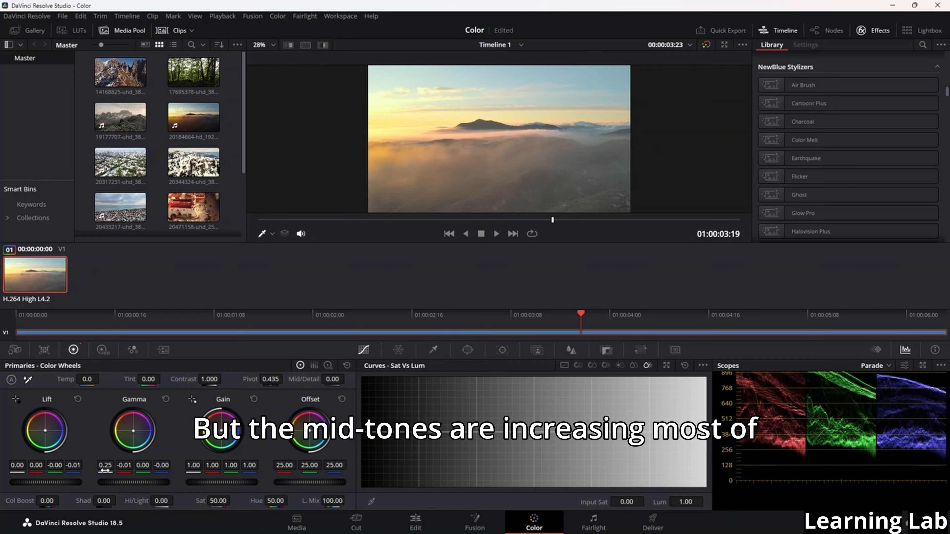
left_click_drag(108, 474, 52, 482)
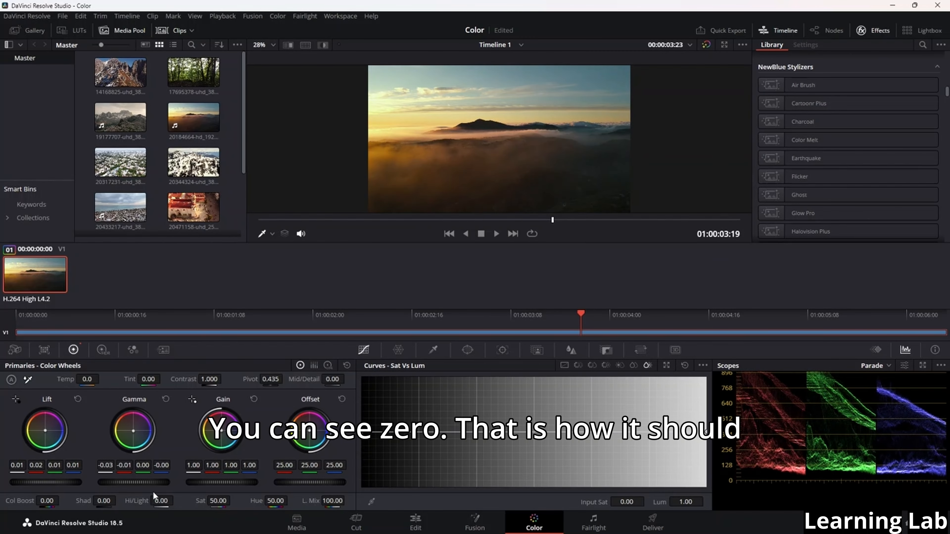
key("ctrl+z")
key("ctrl+z")
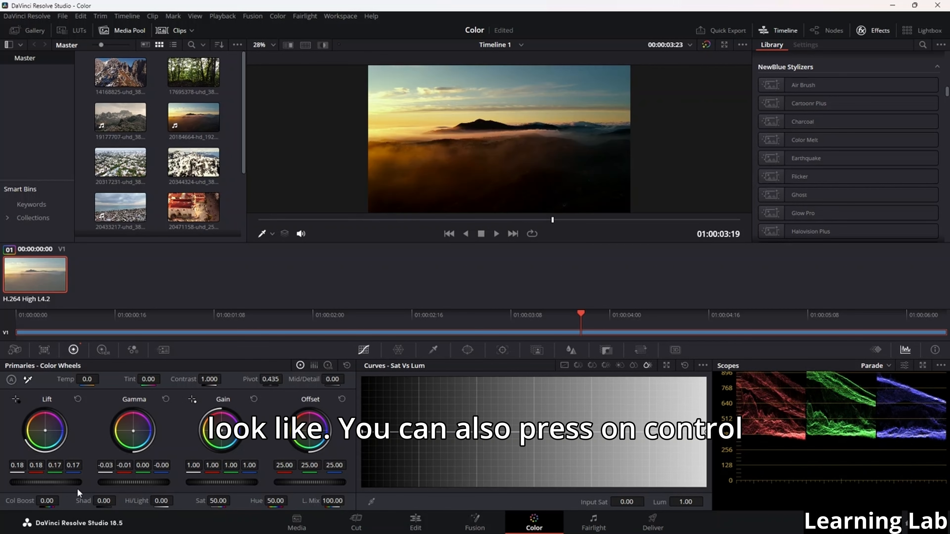
key("ctrl+z")
key("ctrl+z")
key("ctrl+z")
key("ctrl+z")
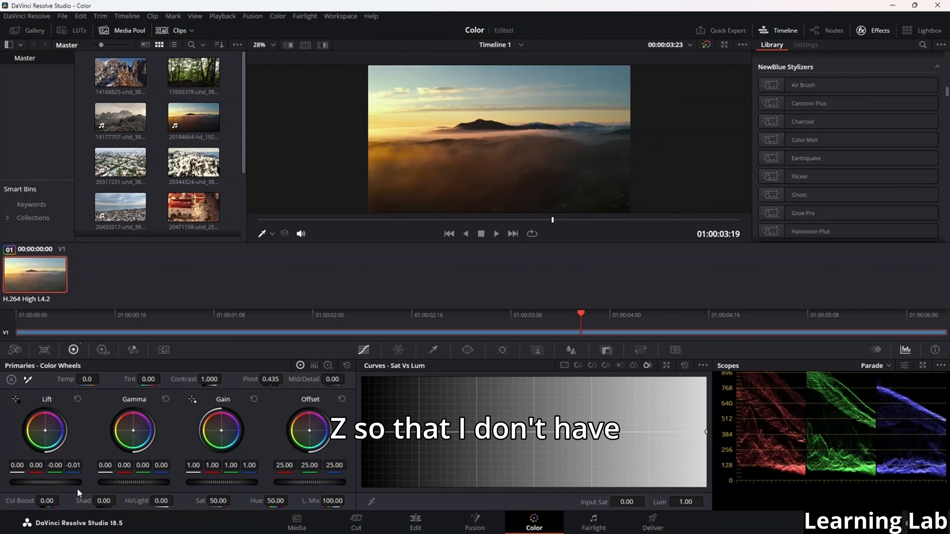
key("ctrl+z")
key("ctrl+z")
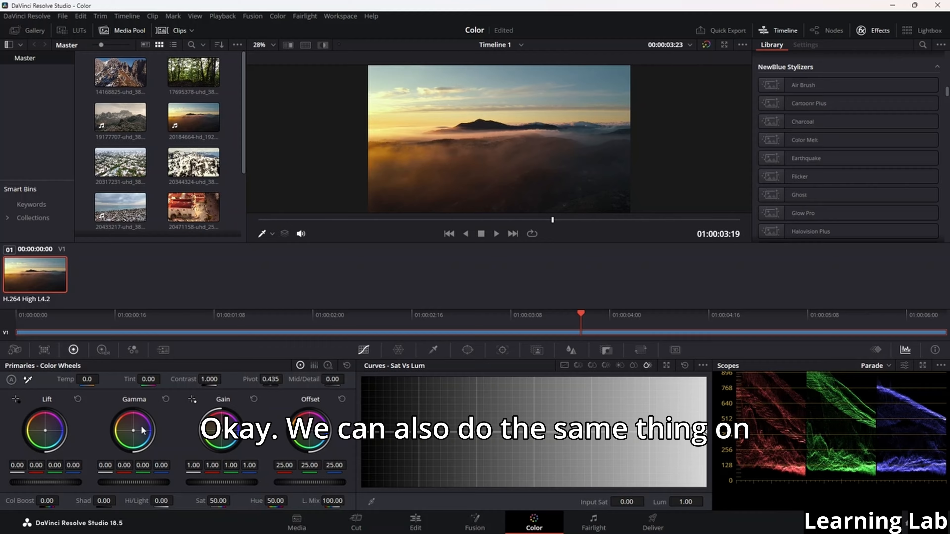
Set the luma, red, green and blue values to 0.01, -0.02, -0.01, -0.02 for gamma and 1.20, 1.25, 1.17, 1.18 for gain
left_click_drag(121, 476, 141, 465)
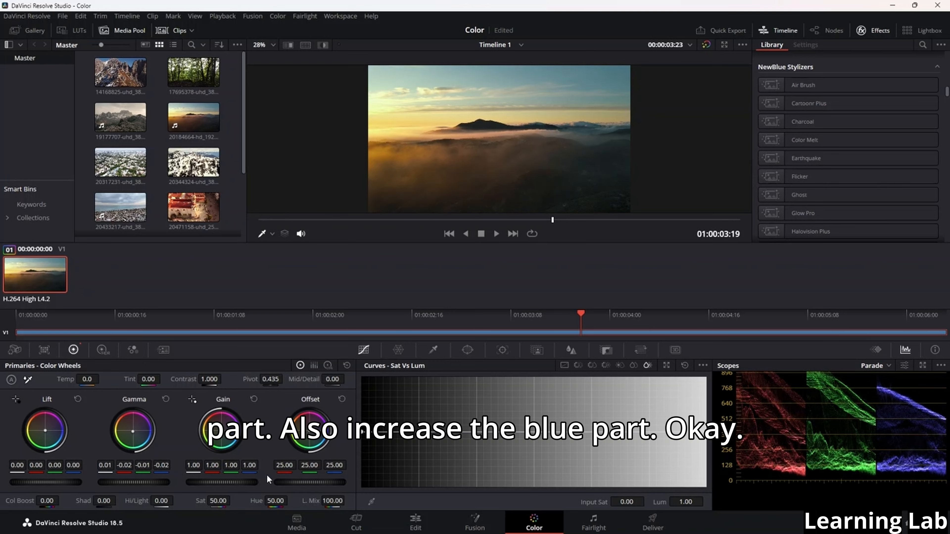
left_click_drag(193, 465, 215, 466)
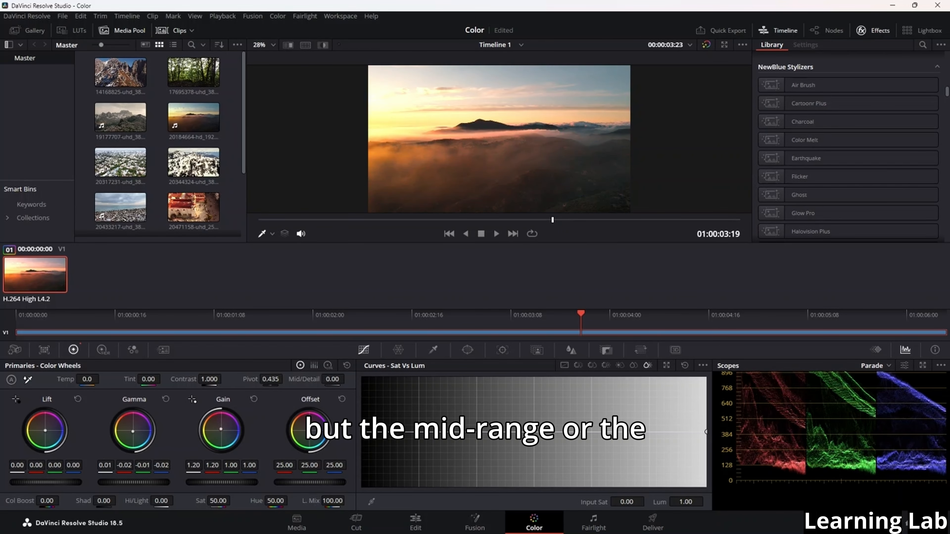
left_click_drag(212, 465, 175, 465)
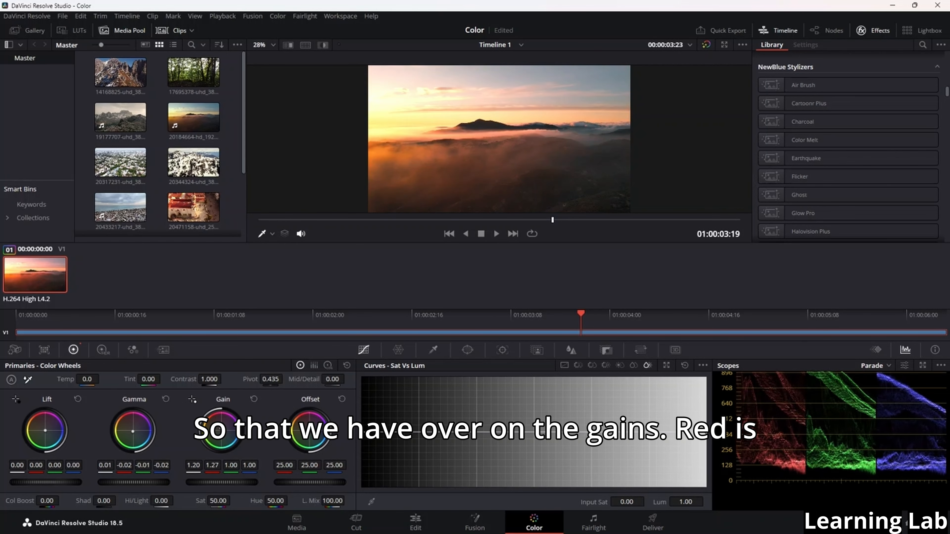
left_click_drag(233, 465, 264, 465)
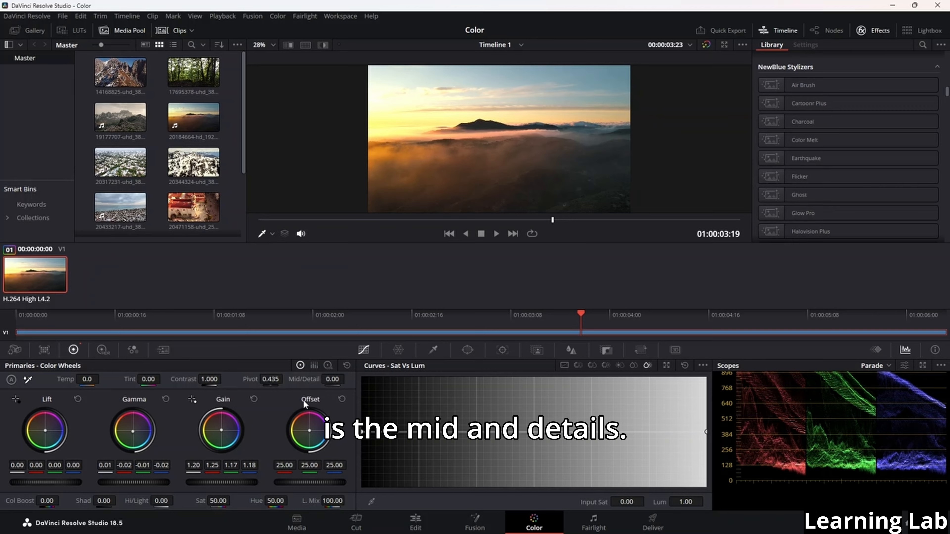
Set the clip's offset to about 33.13 red, 29.01 green and 29.37 blue, checking the effect in the Parade scope
left_click_drag(284, 466, 337, 465)
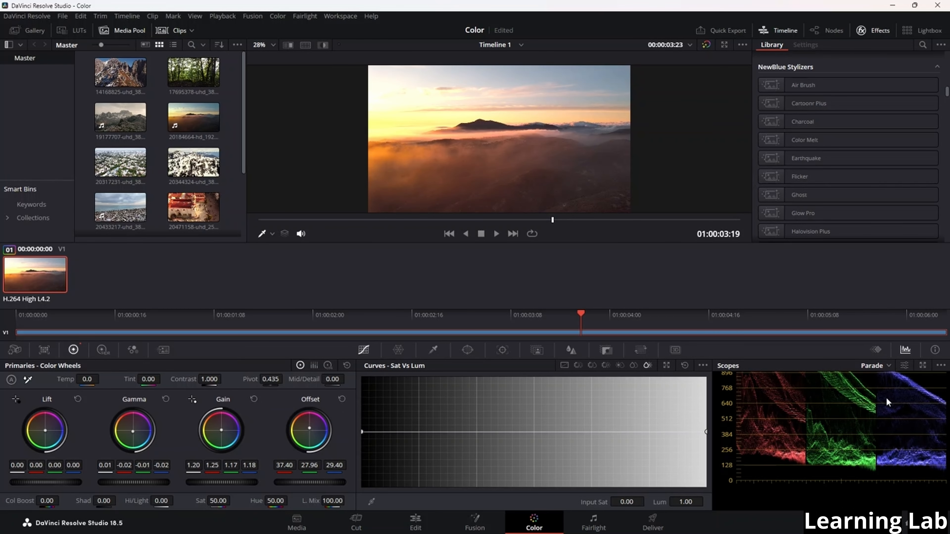
scroll(864, 432, "up", 3)
scroll(857, 428, "down", 1)
scroll(785, 421, "down", 1)
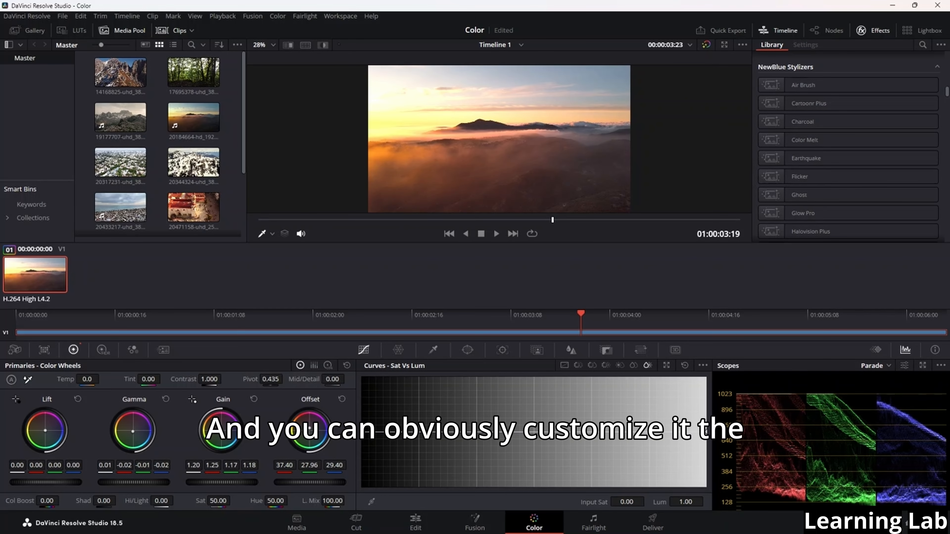
left_click_drag(309, 429, 312, 432)
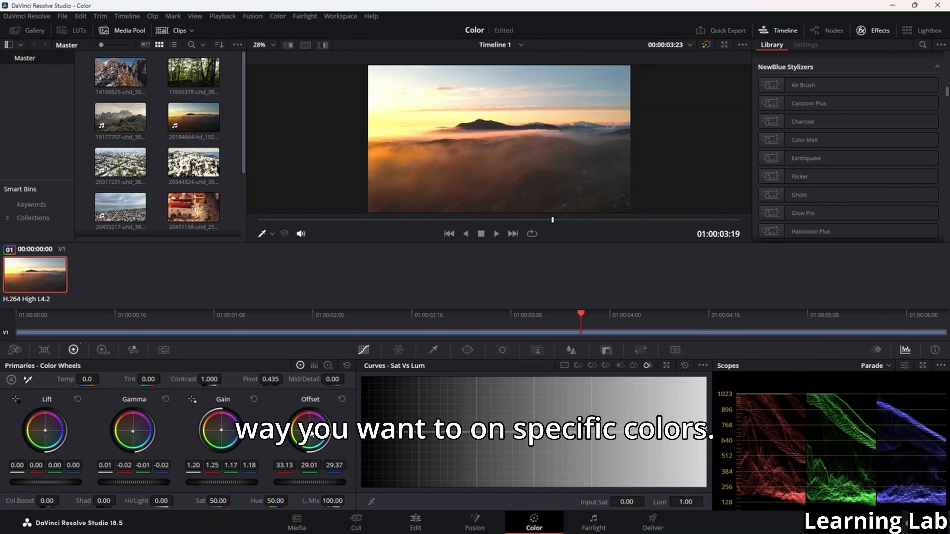
Set the primaries' Mid/Detail to 100, pivot to 0.907, contrast to 0.888 and tint to -17
left_click_drag(333, 380, 348, 379)
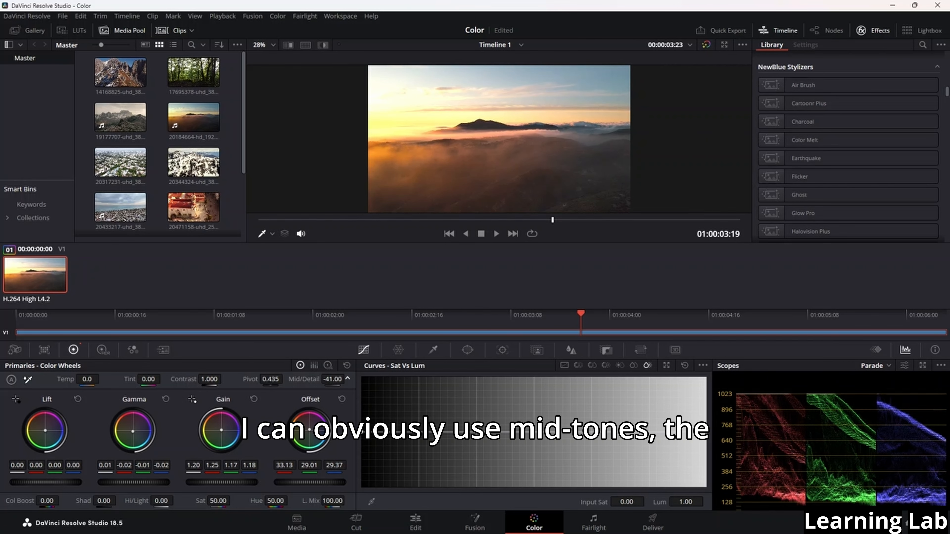
left_click_drag(273, 383, 310, 389)
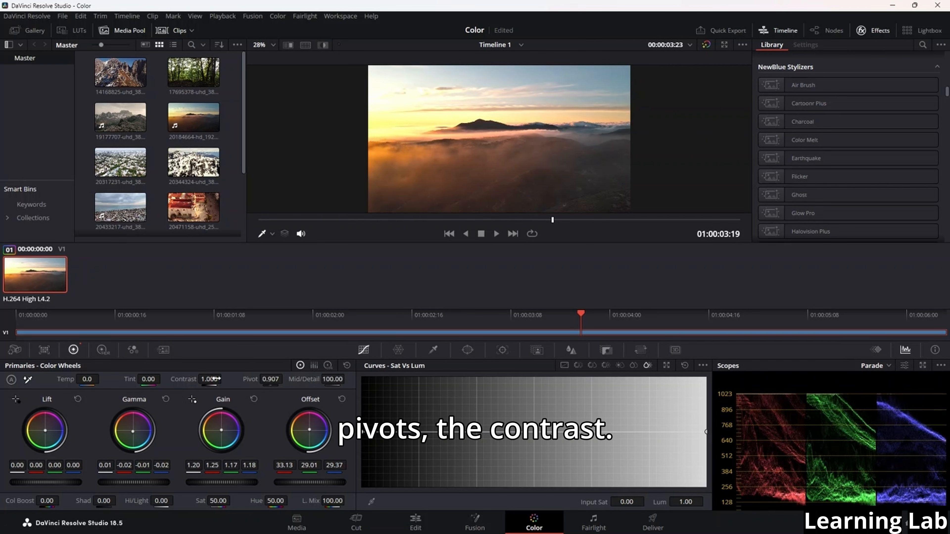
mouse_move(215, 379)
left_mouse_down()
mouse_move(254, 380)
mouse_move(175, 380)
mouse_move(224, 378)
left_mouse_up()
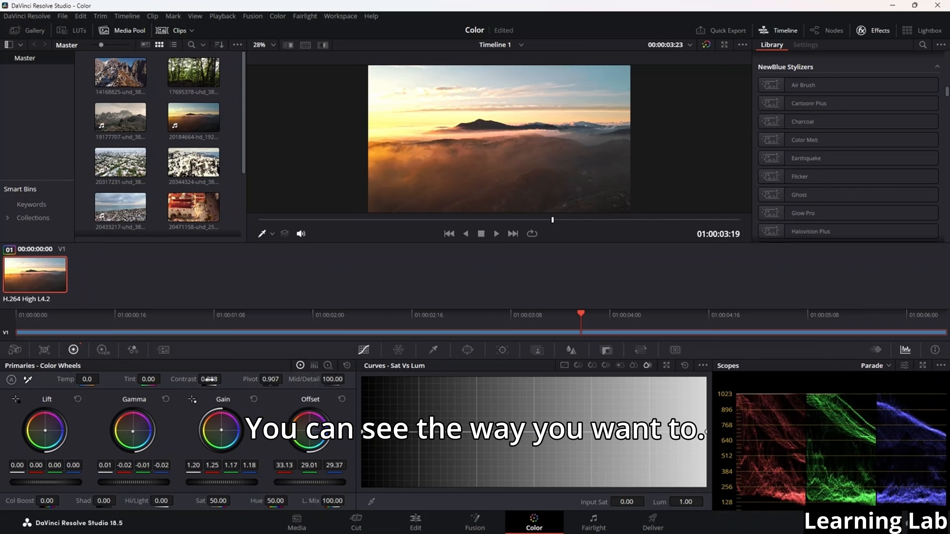
left_click_drag(148, 378, 150, 378)
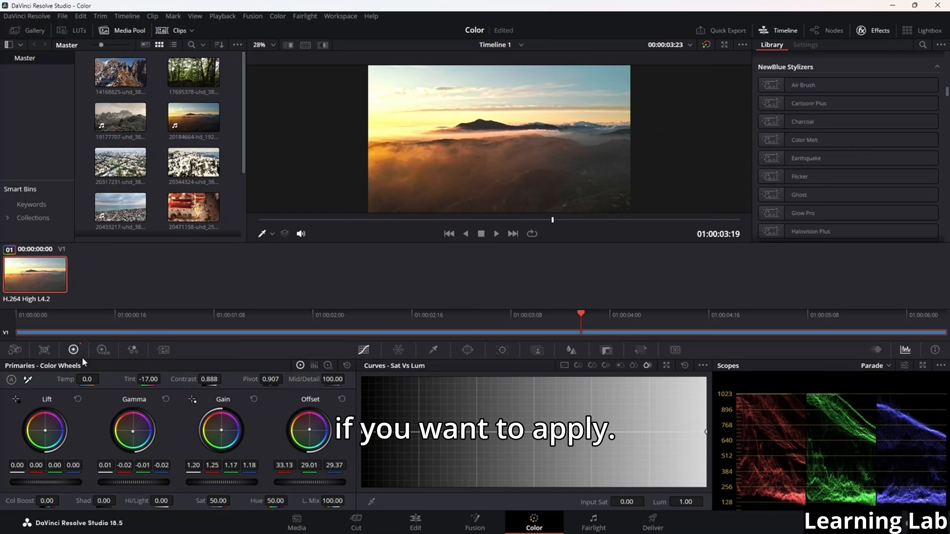
Lower the luma gain to 1.03 in the Color Bars view, and switch the Primaries palette to Log Wheels
left_click(314, 365)
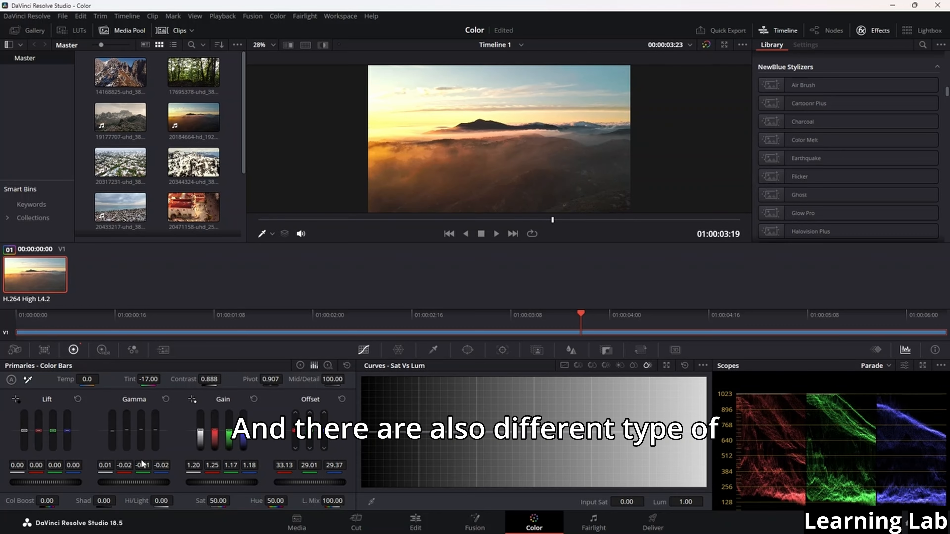
mouse_move(193, 432)
left_mouse_down()
mouse_move(193, 446)
mouse_move(193, 434)
left_mouse_up()
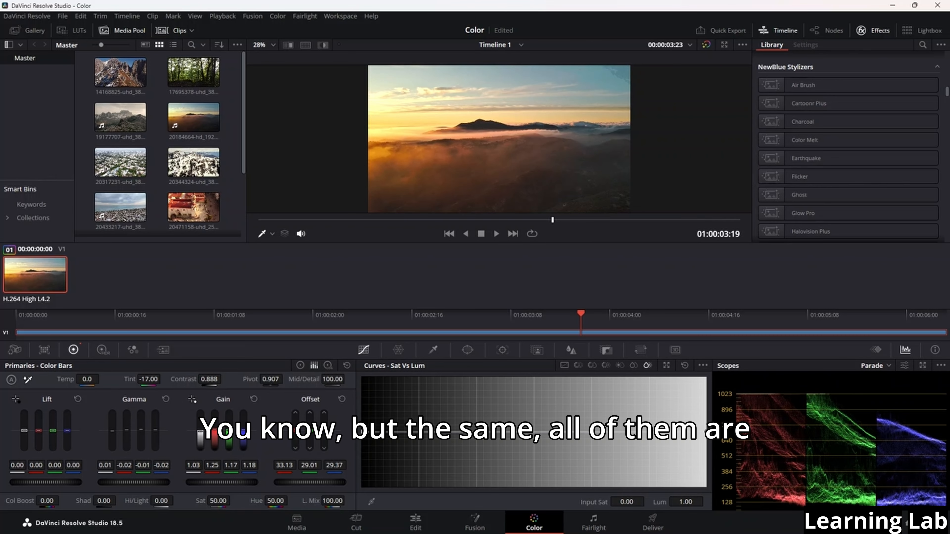
left_click(299, 365)
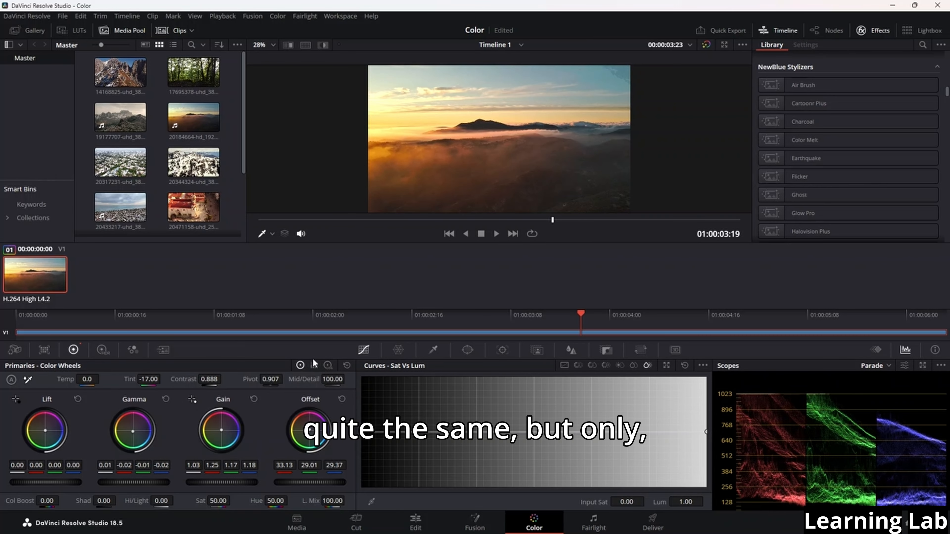
left_click(314, 365)
left_click(328, 365)
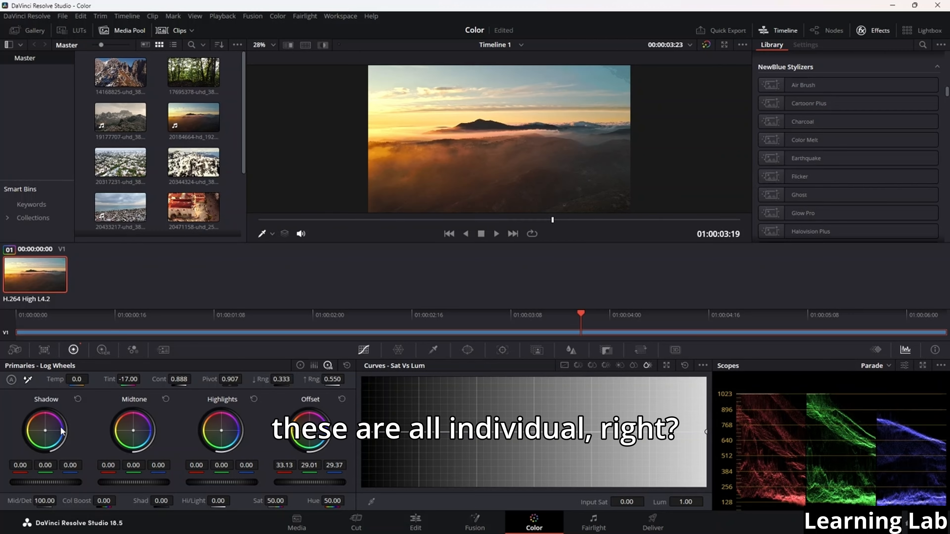
Set the log wheels to -0.02 shadow, -0.11 midtone and -0.05 highlights, with offset at 37.63 red, 33.51 green and 33.87 blue
mouse_move(34, 482)
left_mouse_down()
mouse_move(53, 483)
mouse_move(33, 482)
left_mouse_up()
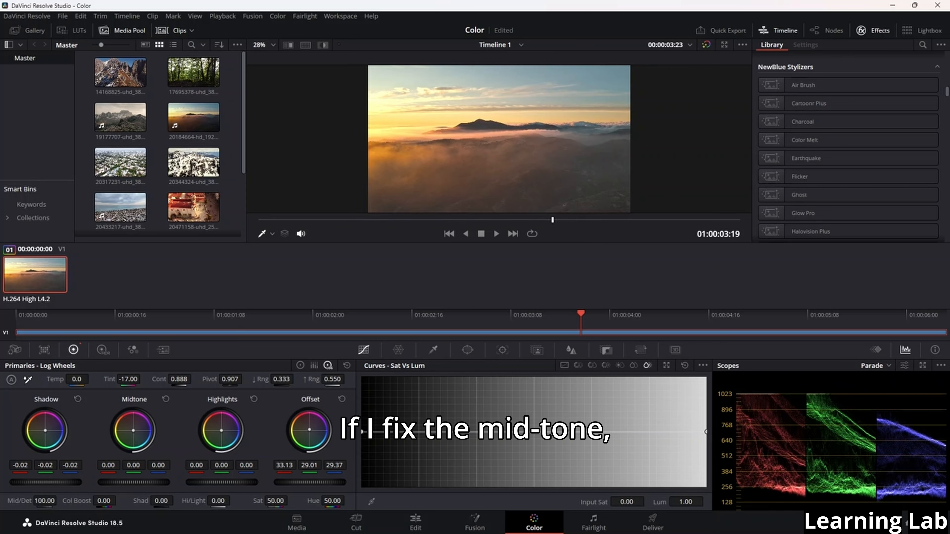
mouse_move(129, 482)
left_mouse_down()
mouse_move(153, 483)
mouse_move(121, 483)
left_mouse_up()
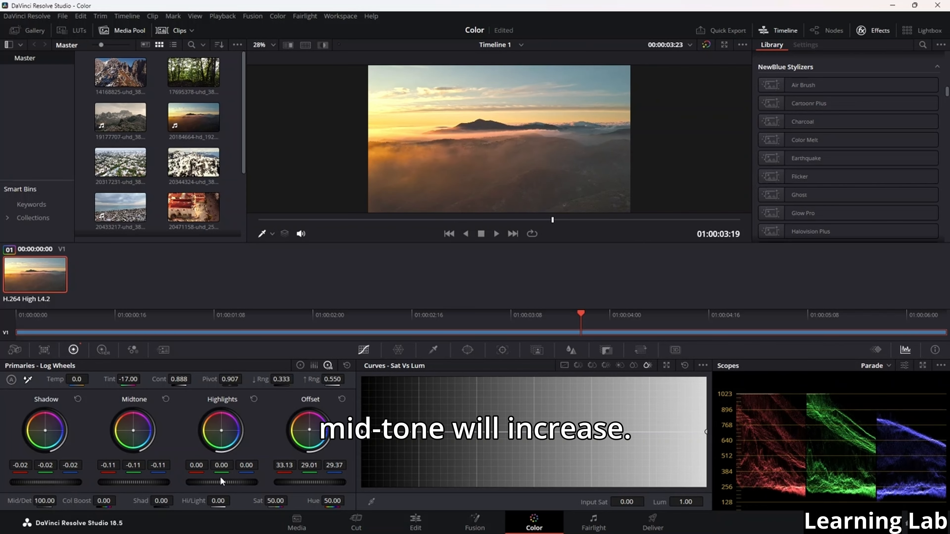
left_click_drag(221, 482, 240, 486)
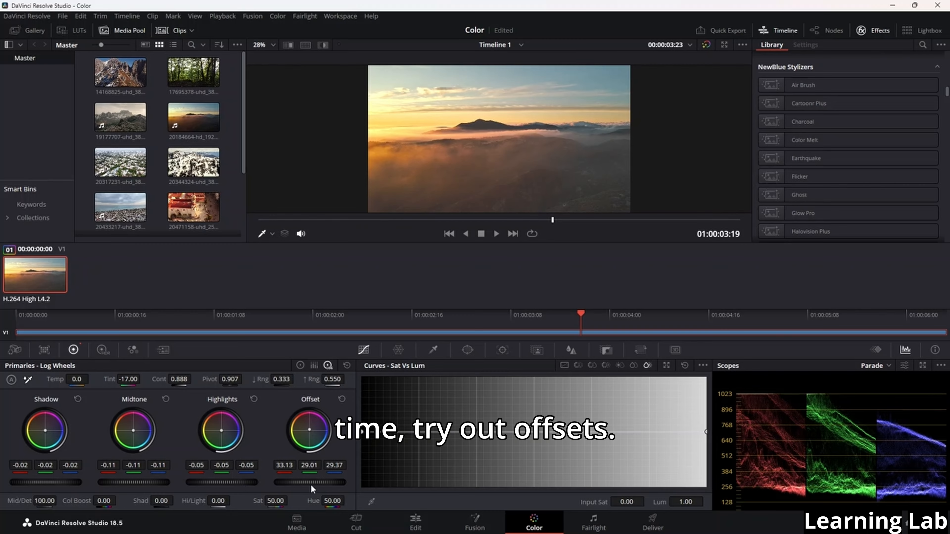
mouse_move(311, 484)
left_mouse_down()
mouse_move(346, 483)
mouse_move(328, 483)
left_mouse_up()
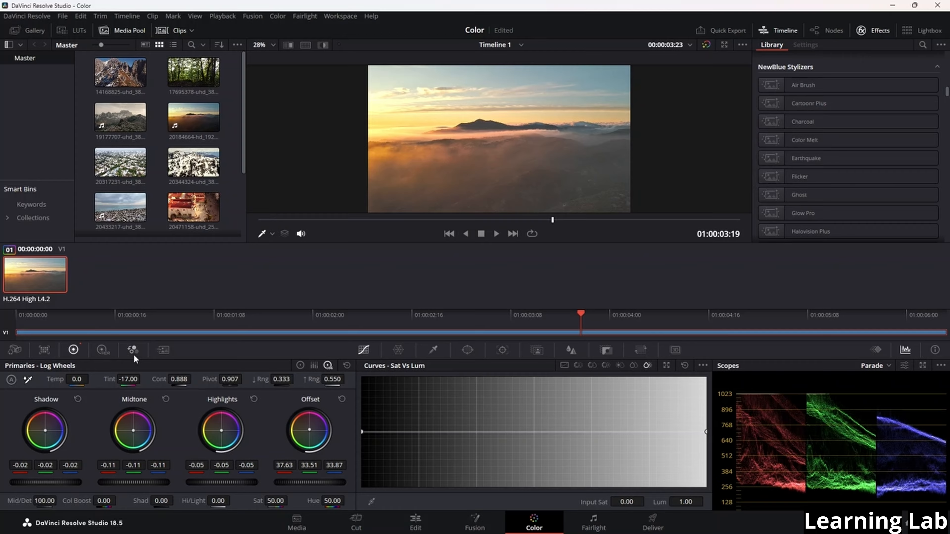
Examine the Color Warper, Curves, Qualifier, Window, Tracker, Magic Mask, Blur, Key and Sizing palettes one after another
left_click(398, 350)
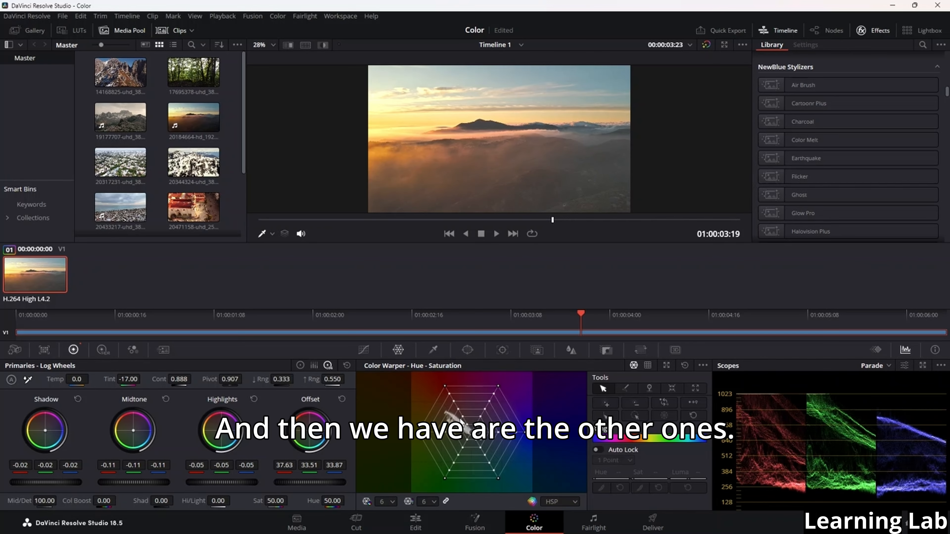
left_click(363, 350)
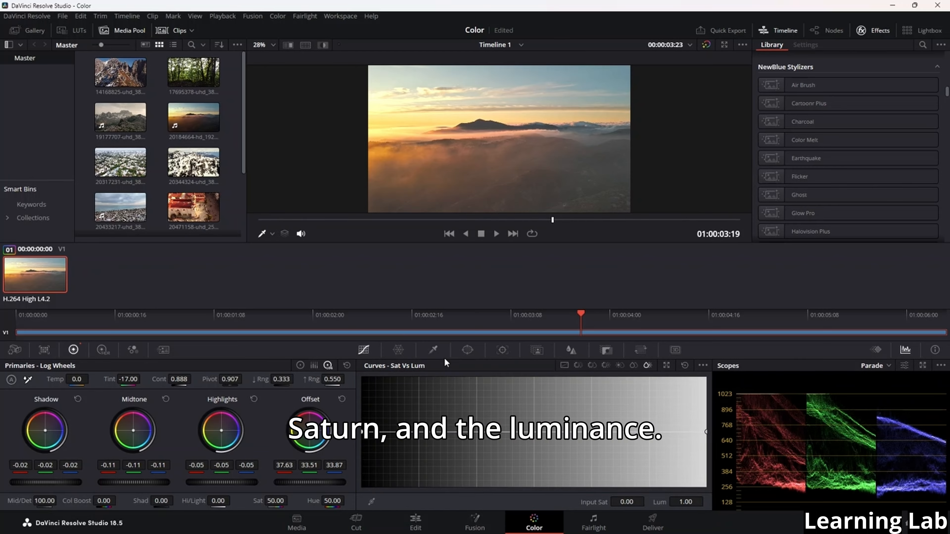
left_click(433, 351)
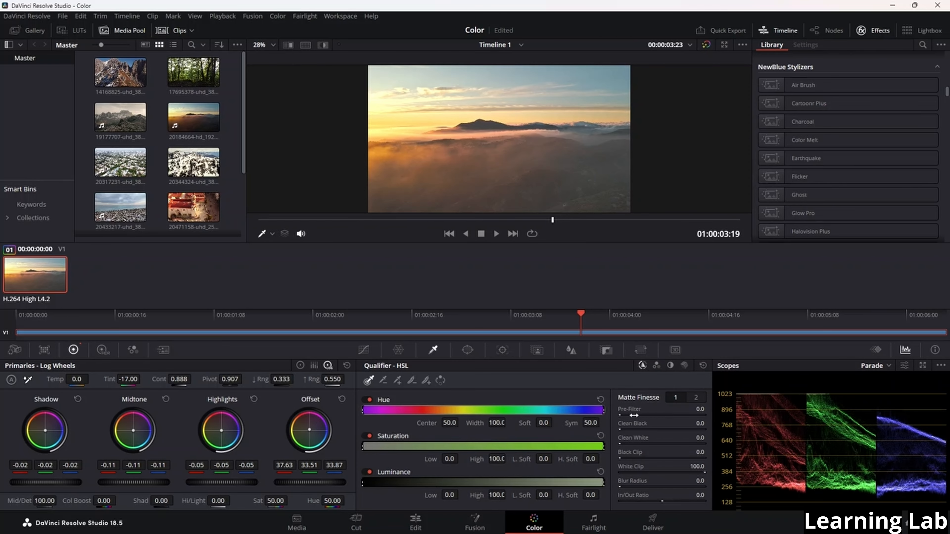
left_click(468, 352)
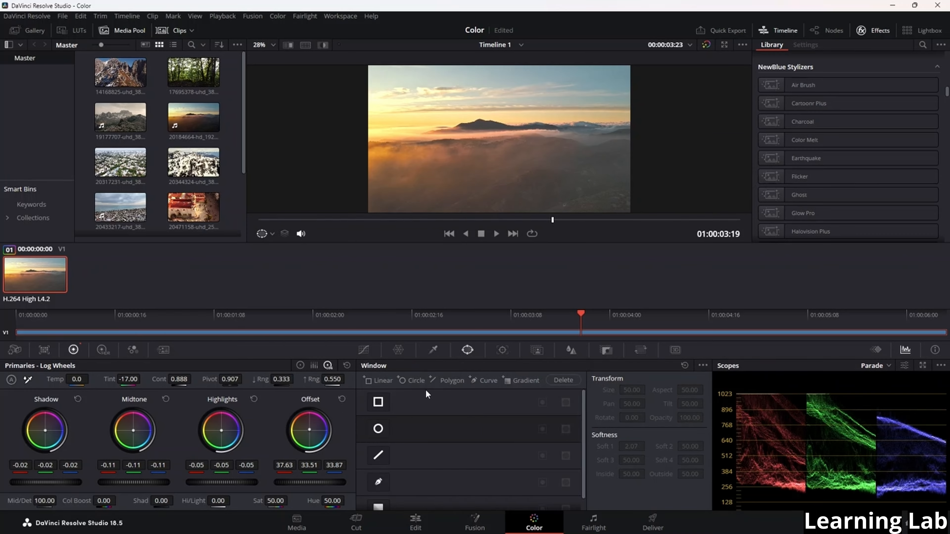
left_click(505, 350)
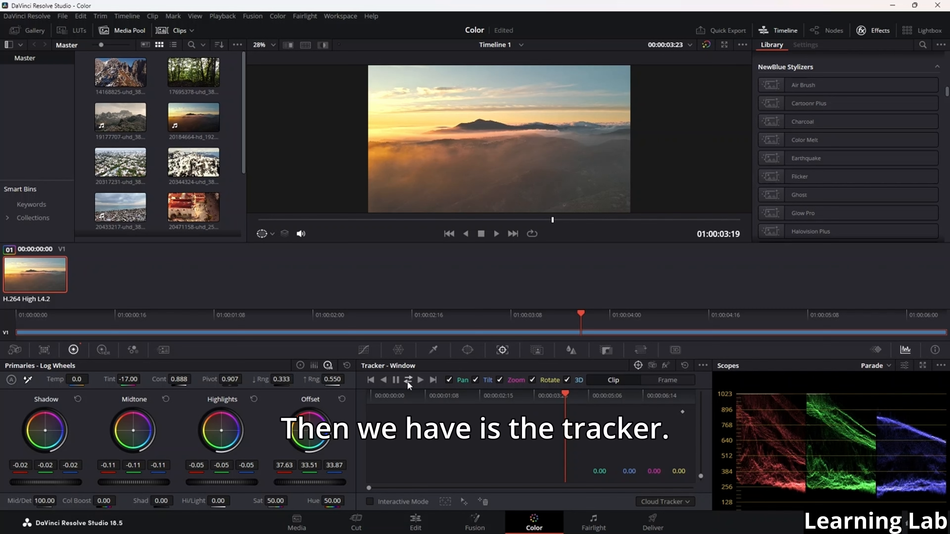
left_click(535, 351)
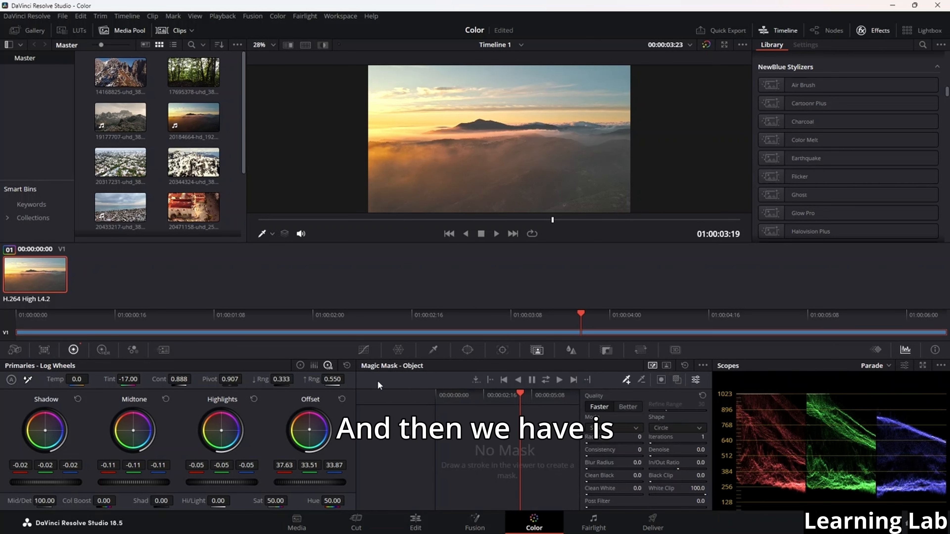
left_click(570, 350)
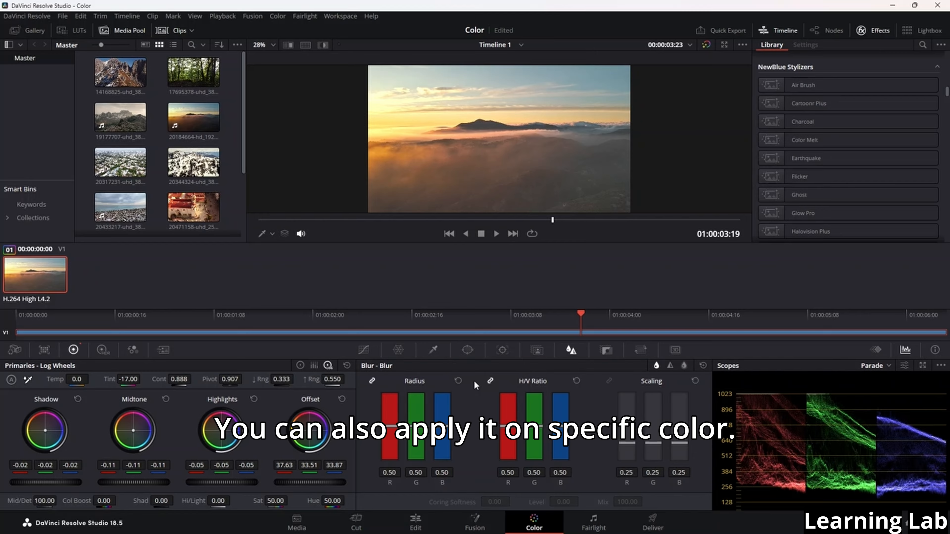
left_click(606, 350)
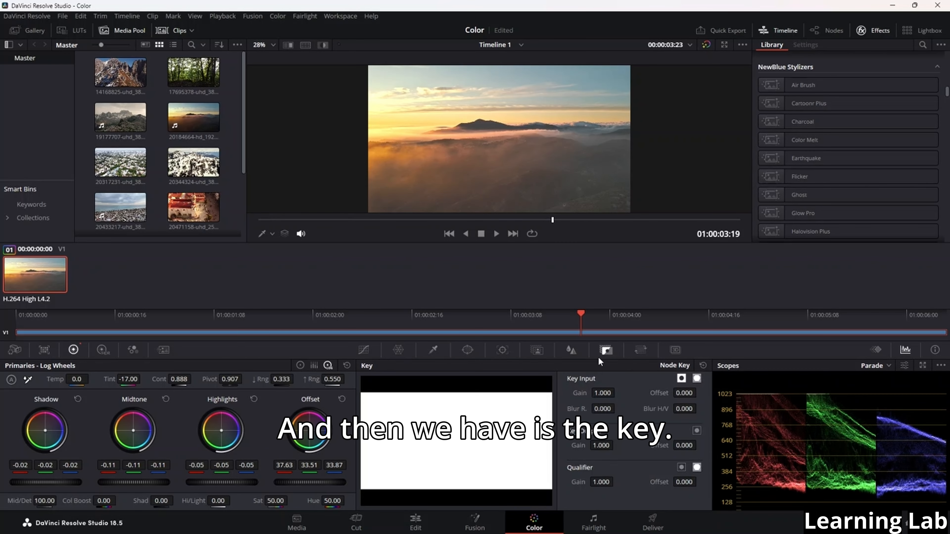
left_click(631, 347)
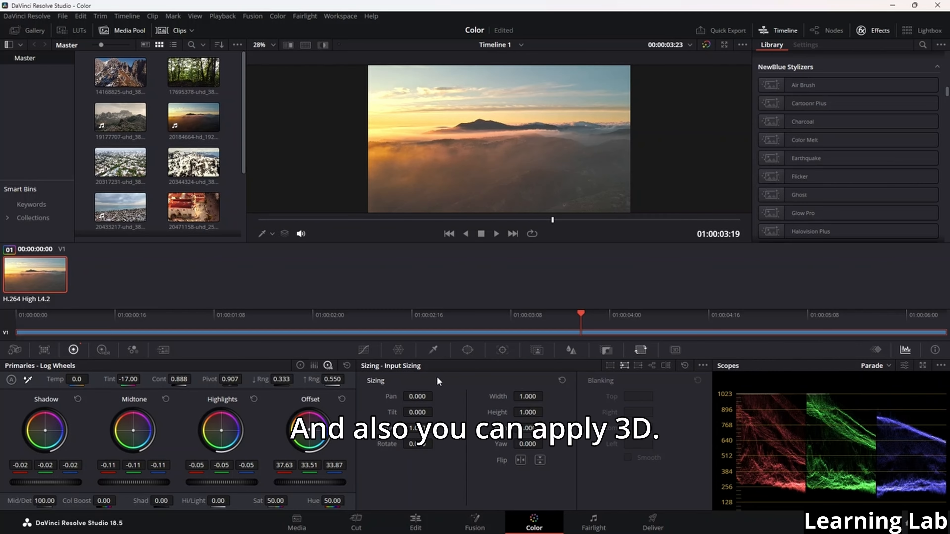
In the HDR color wheels, set Dark to X 0.13, Y -0.03, exposure 2.96, and Global to X -0.10, Y 0.10, tint -26.61
left_click(300, 365)
left_click(314, 365)
left_click(101, 350)
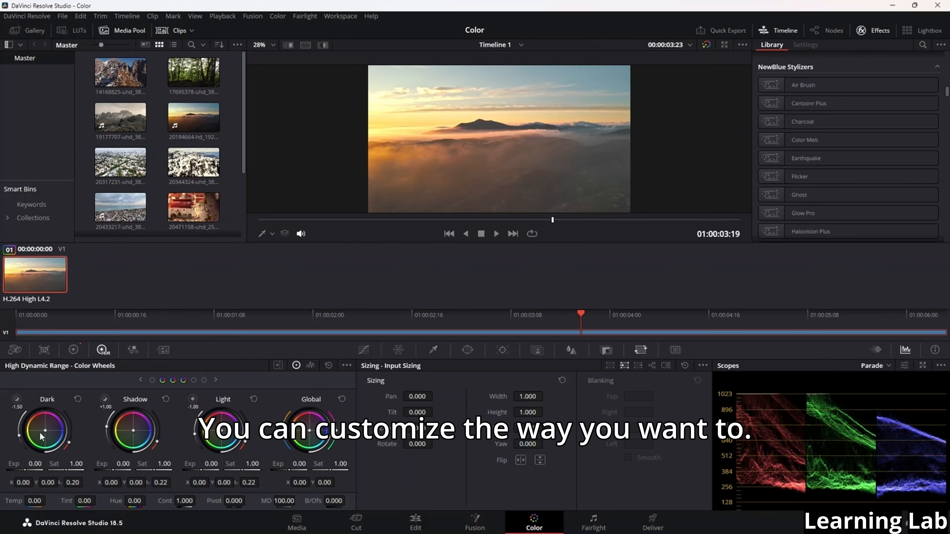
left_click_drag(46, 429, 50, 431)
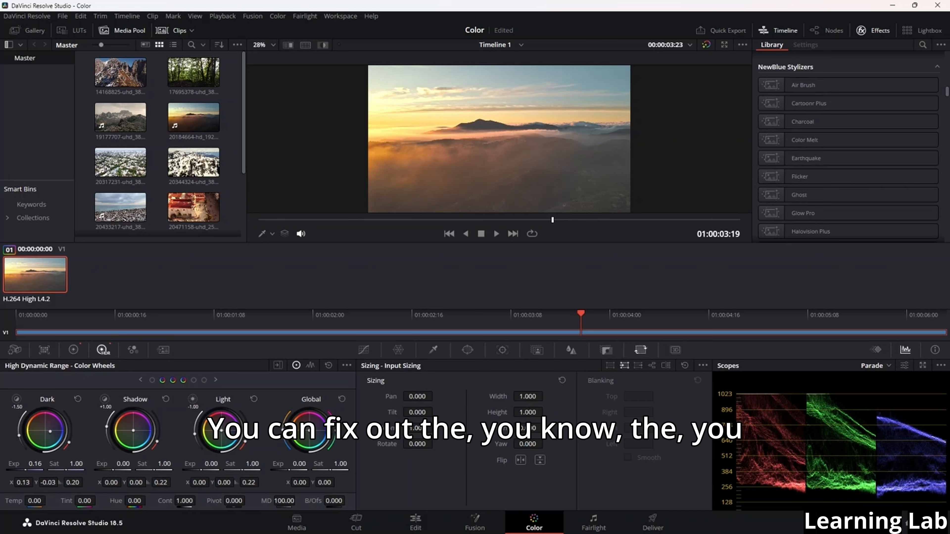
mouse_move(35, 464)
left_mouse_down()
mouse_move(56, 464)
mouse_move(35, 464)
left_mouse_up()
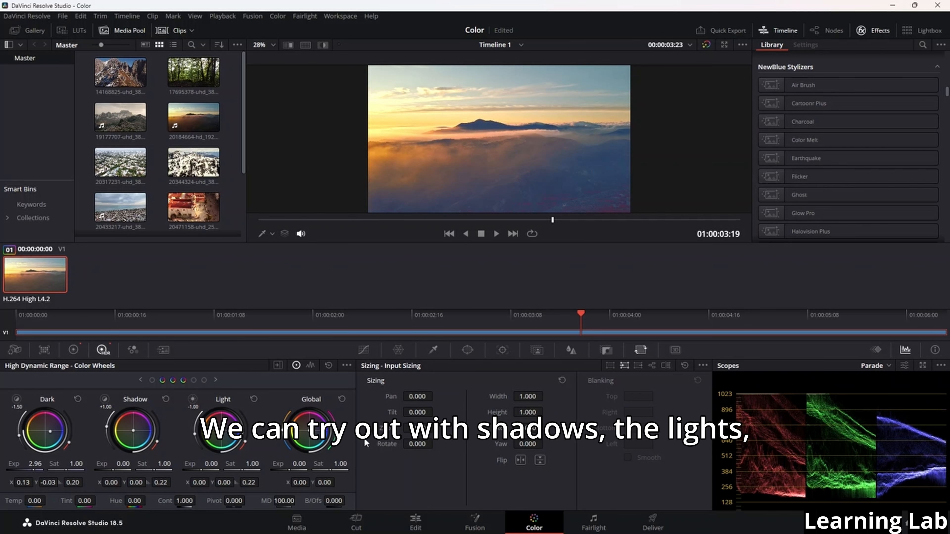
left_click_drag(312, 424, 340, 445)
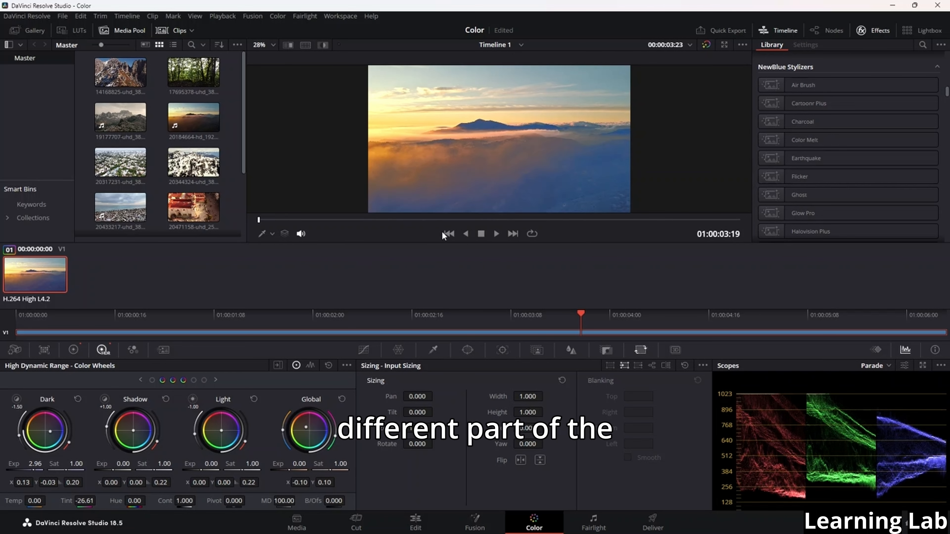
Play and scrub through the graded clip, returning to its start, to review the HDR wheel adjustments
key("space")
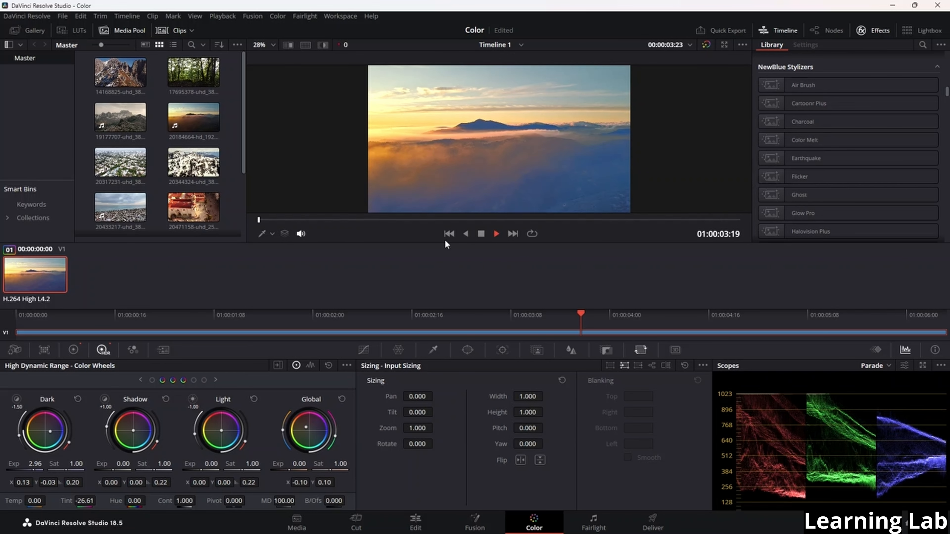
key("space")
key("space")
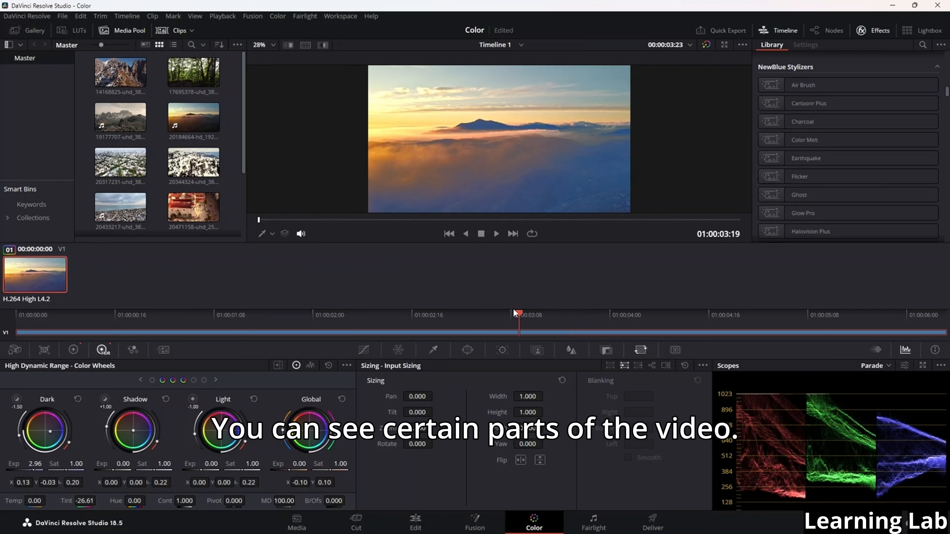
left_click_drag(514, 311, 329, 314)
key("space")
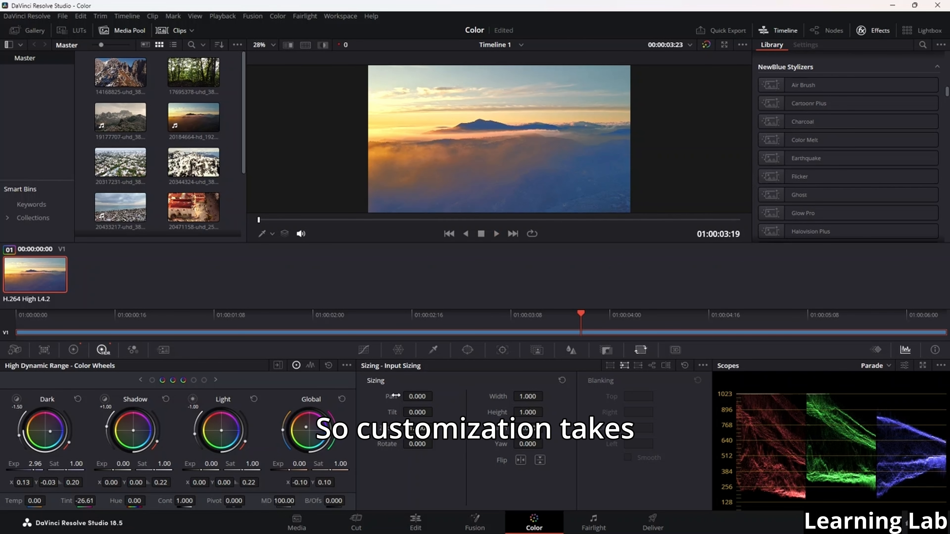
key("space")
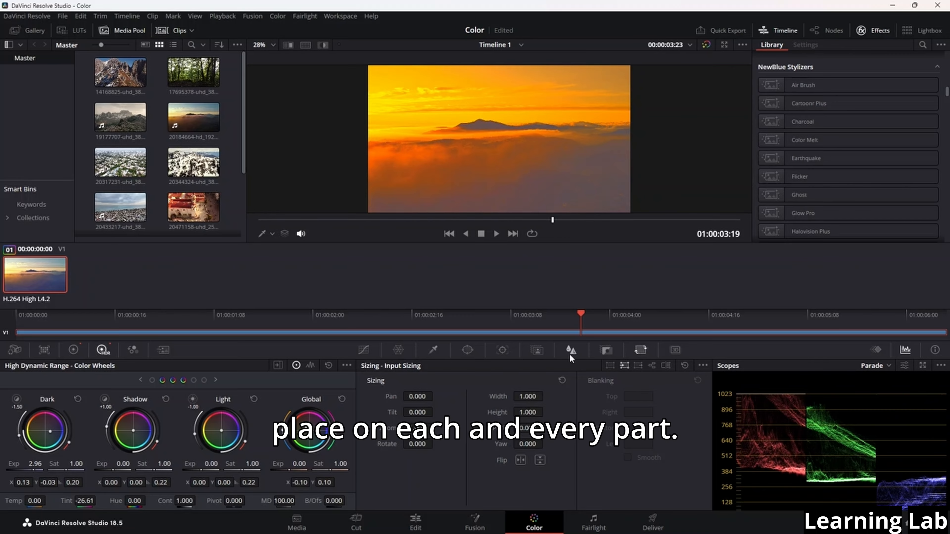
left_click_drag(585, 313, 3, 298)
key("space")
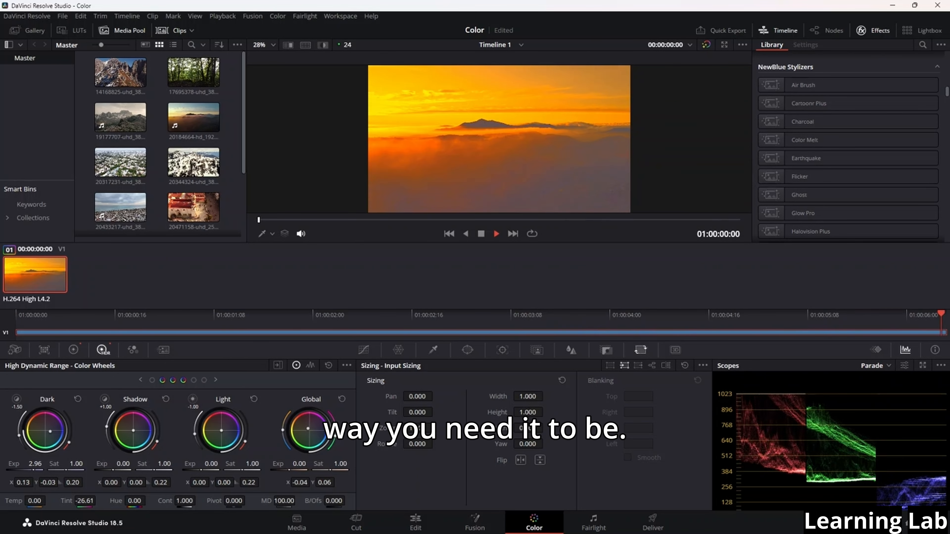
Set the HDR Global wheel to X -0.02 and Y 0.04 with tint -5.30 while the clip plays
left_click_drag(306, 427, 308, 429)
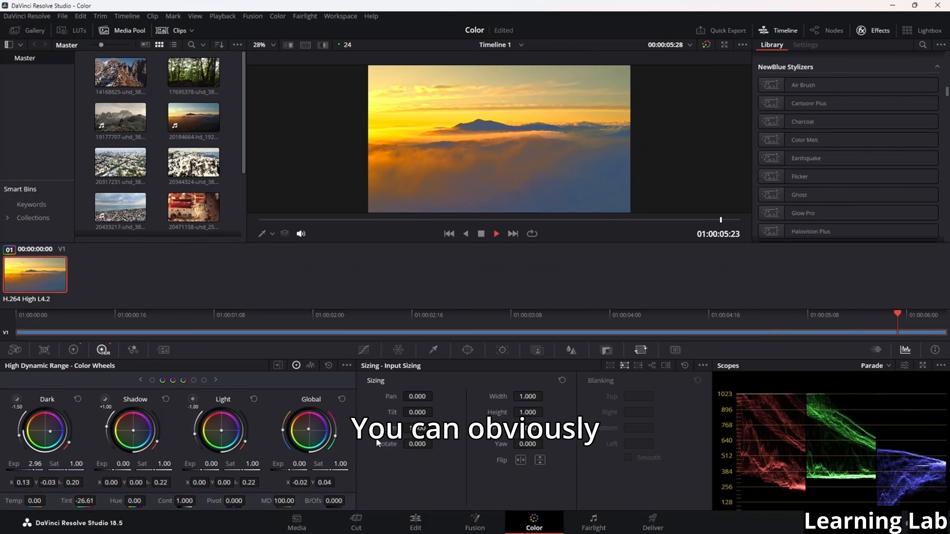
mouse_move(336, 440)
left_mouse_down()
mouse_move(336, 428)
mouse_move(337, 444)
left_mouse_up()
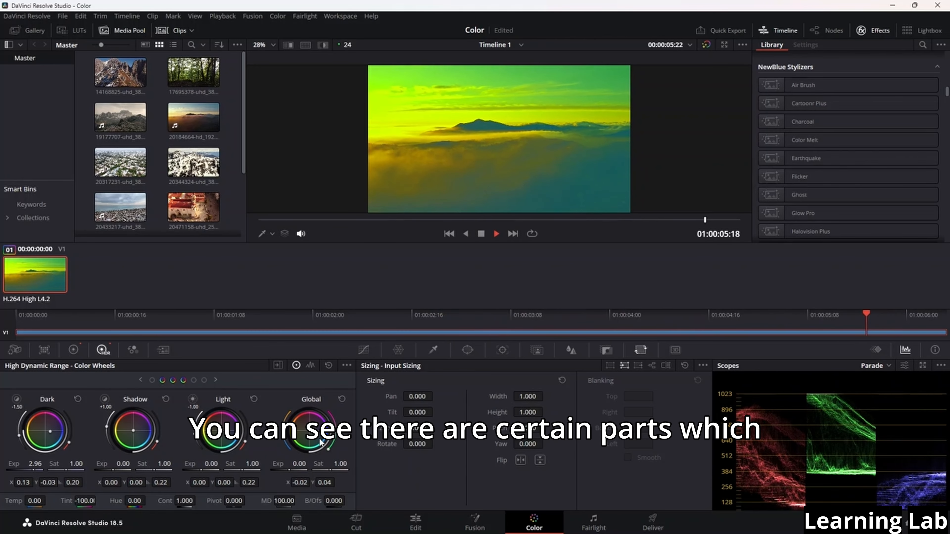
double_click(335, 436)
left_click_drag(334, 435, 335, 437)
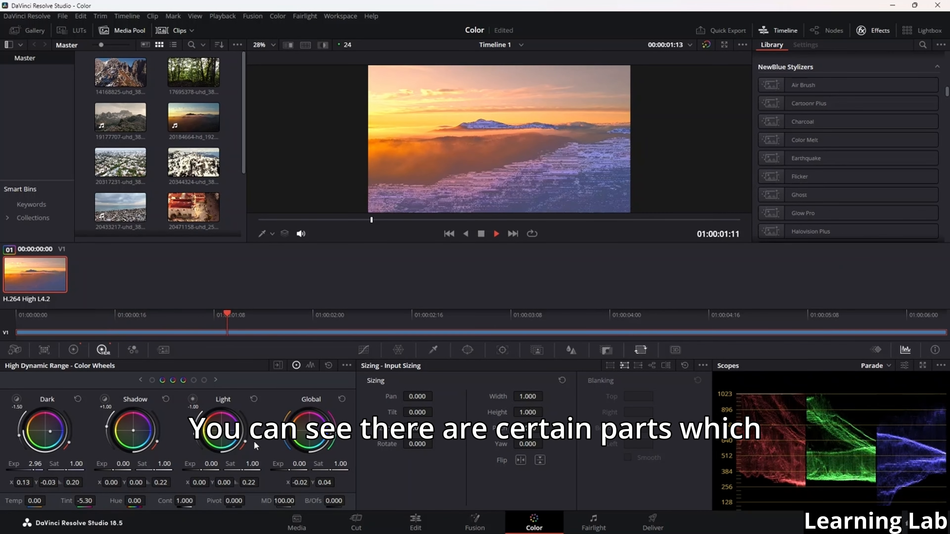
Set the HDR falloff to 0.46 for Light and 0.47 for Dark, the Shadow range to -1.50, and stop playback
left_click_drag(246, 442, 249, 433)
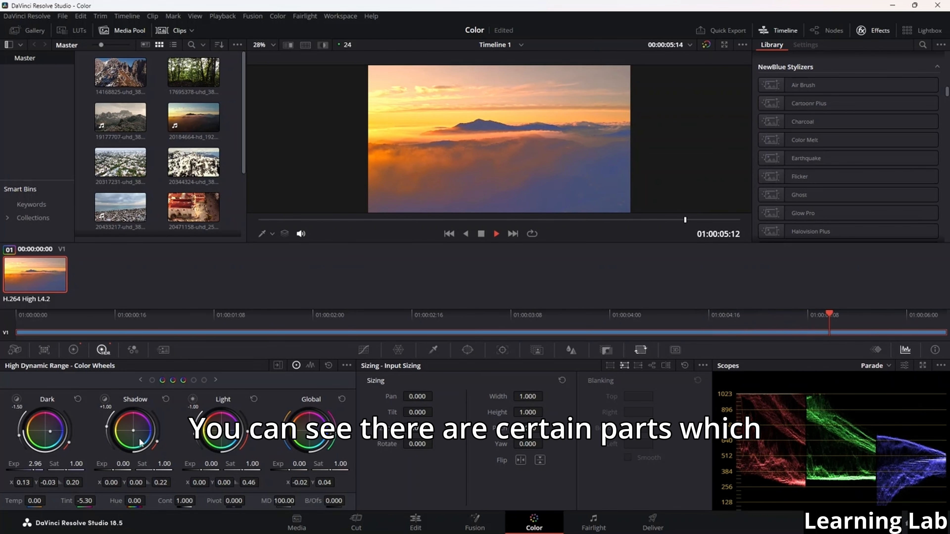
left_click_drag(106, 427, 69, 437)
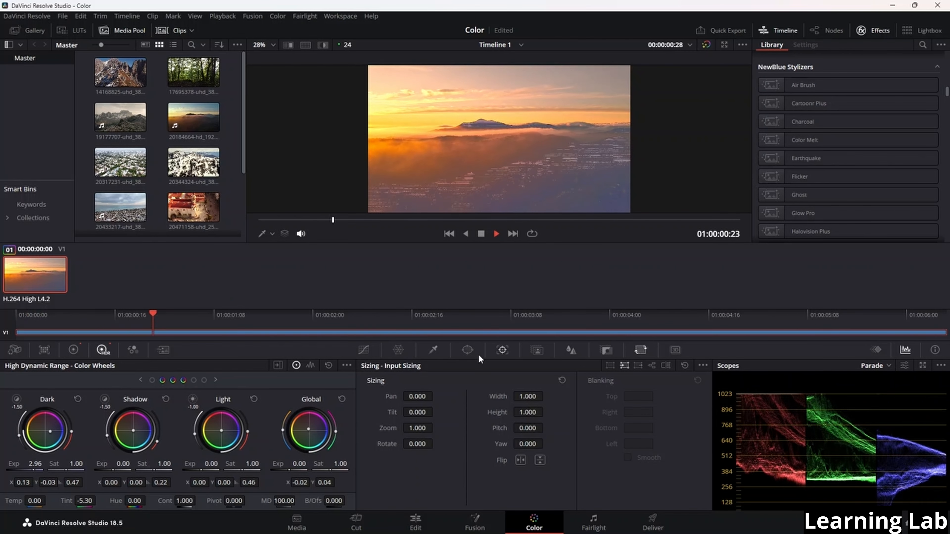
key("space")
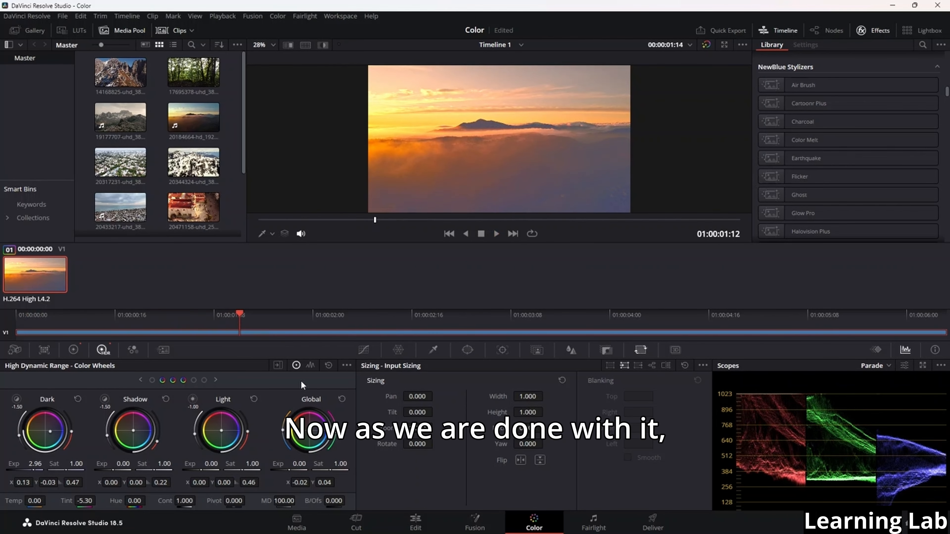
Look over the Qualifier and Tracker palettes, ending with the Key palette open
left_click(433, 349)
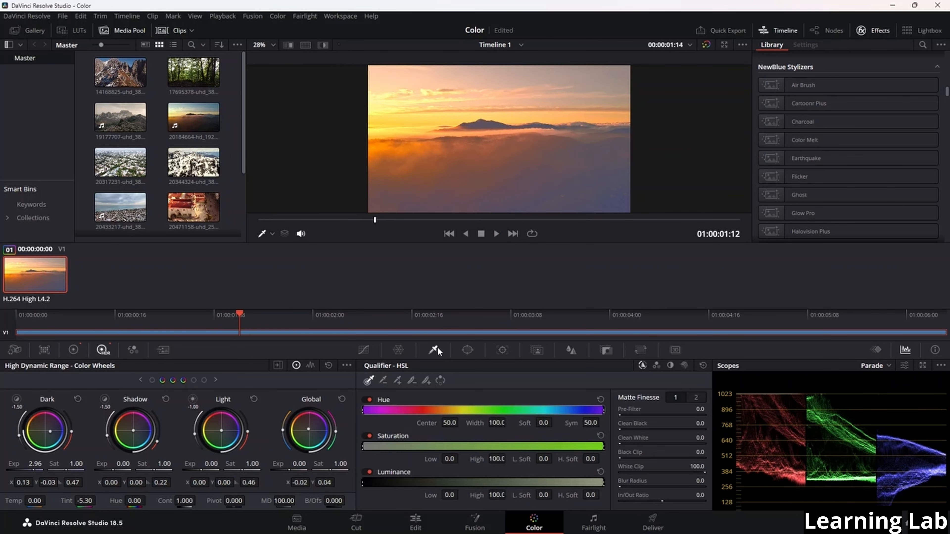
left_click(502, 350)
left_click(606, 350)
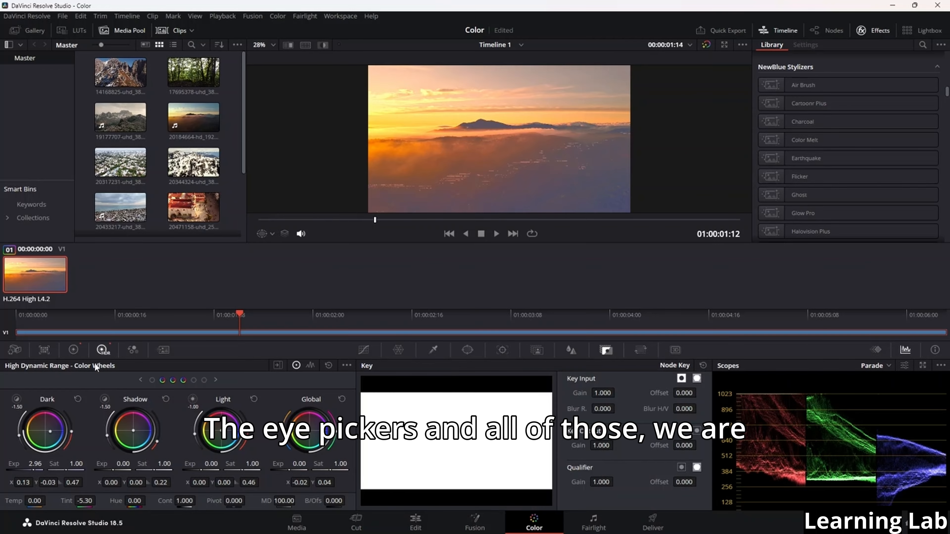
In the RGB Mixer, lower red in the Red Output to 0.23 and green in the Green Output to 0.36
left_click(133, 351)
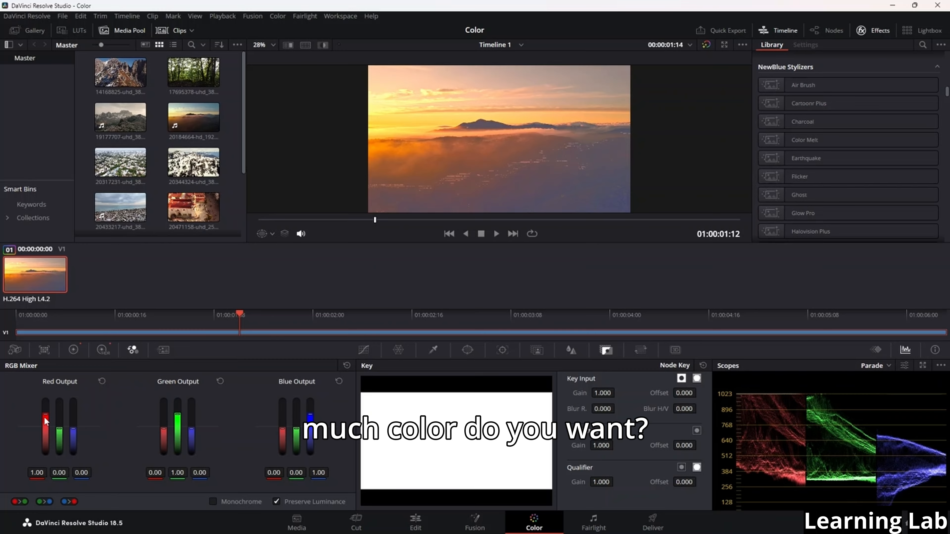
mouse_move(46, 416)
left_mouse_down()
mouse_move(45, 442)
mouse_move(46, 425)
left_mouse_up()
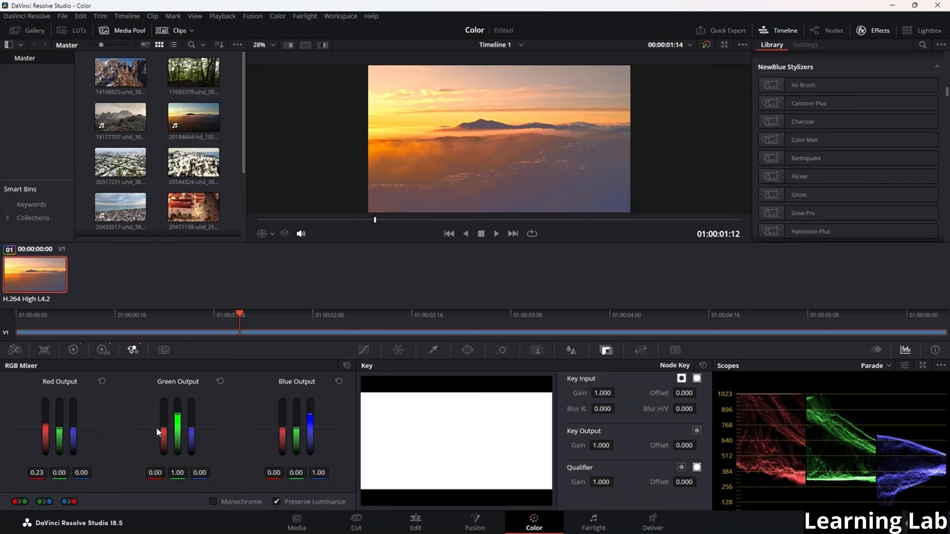
left_click_drag(177, 414, 177, 423)
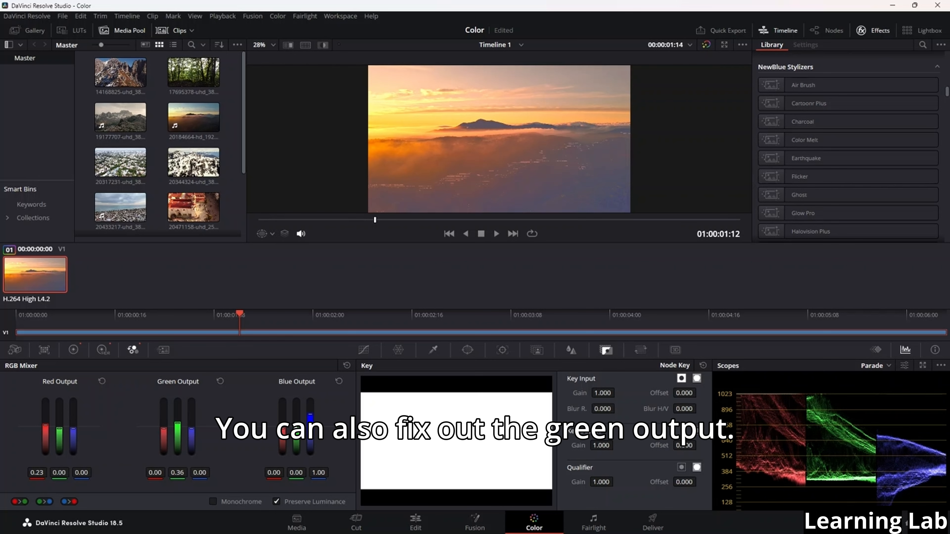
View the Motion Effects palette and undo the last two adjustments
left_click(162, 354)
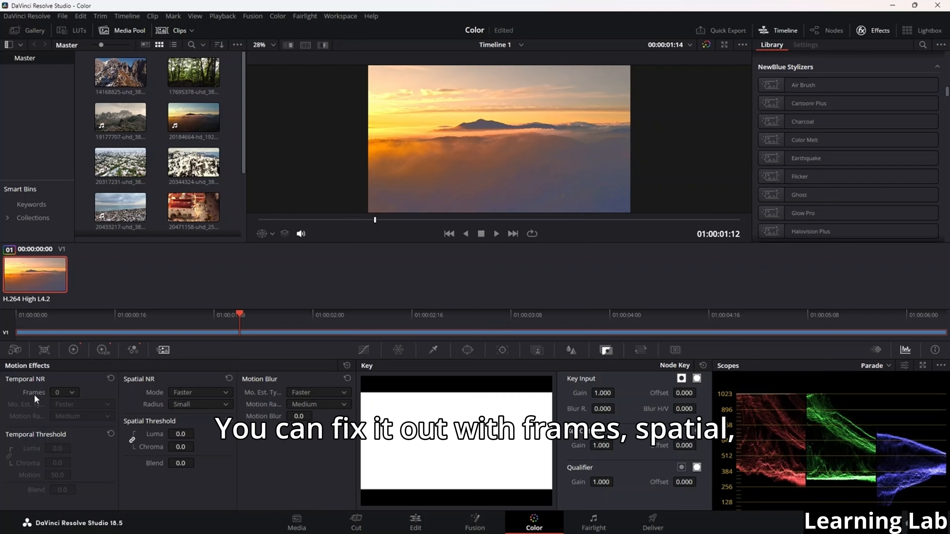
key("ctrl+z")
key("ctrl+z")
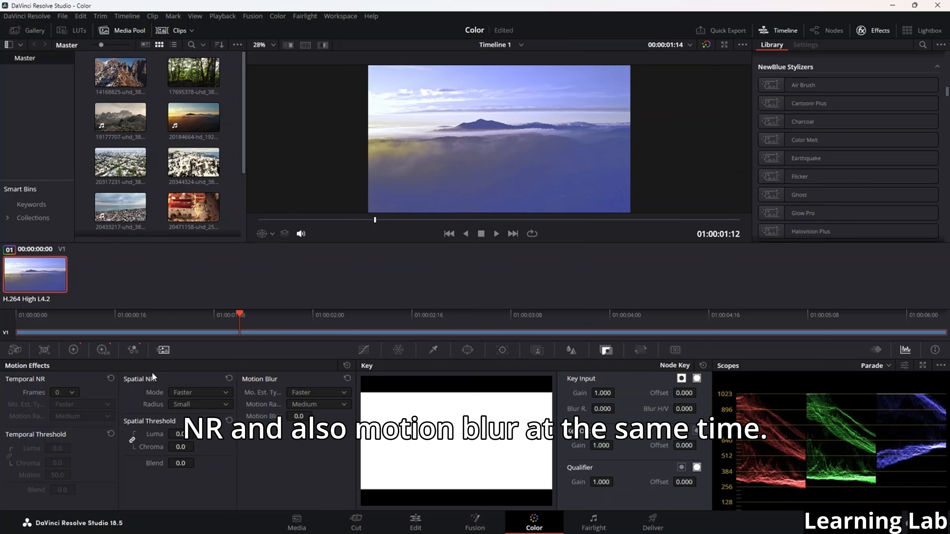
In the RGB Mixer, set red to 0.32 in Red Output, green to 0.18 in Green Output, blue to 0.18 in Blue Output, and play the clip
left_click(132, 351)
left_click_drag(310, 416, 310, 426)
mouse_move(177, 432)
left_mouse_down()
mouse_move(182, 415)
mouse_move(178, 426)
left_mouse_up()
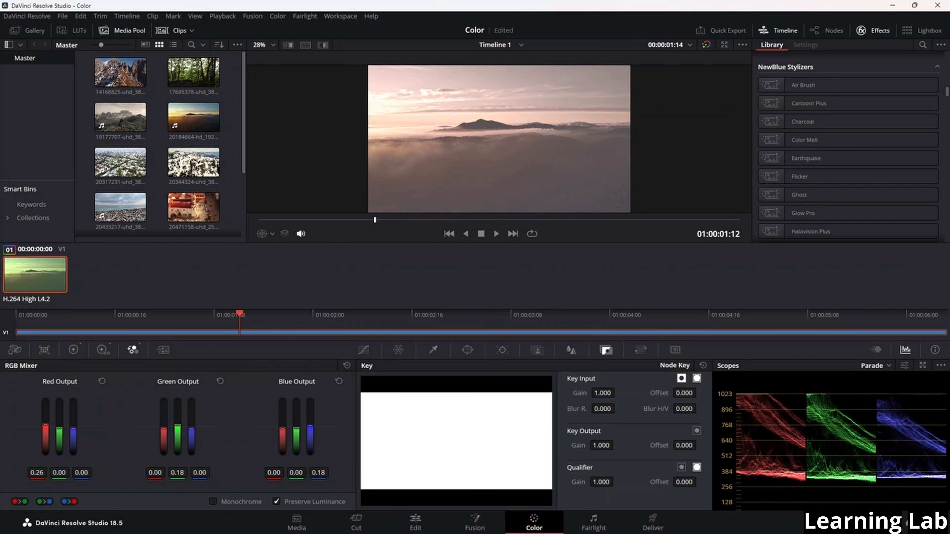
left_click_drag(45, 425, 44, 422)
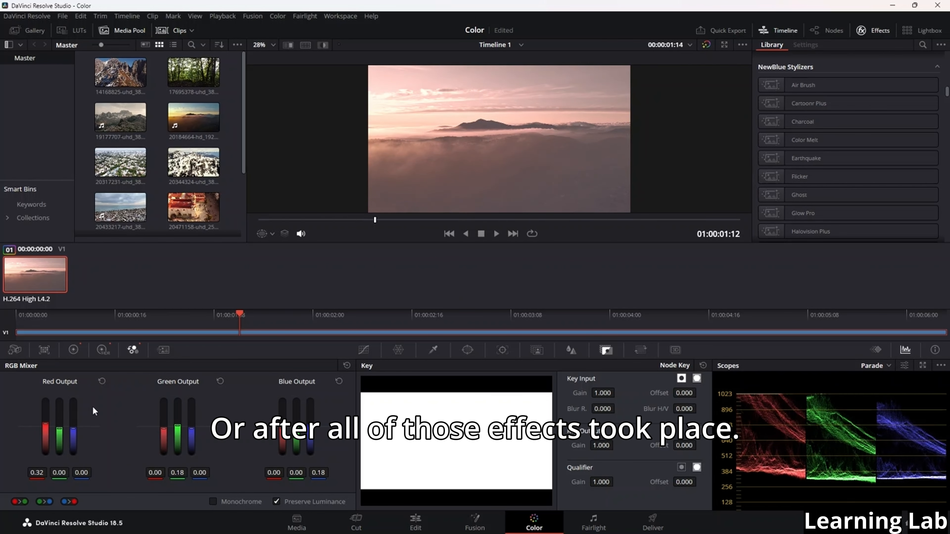
key("space")
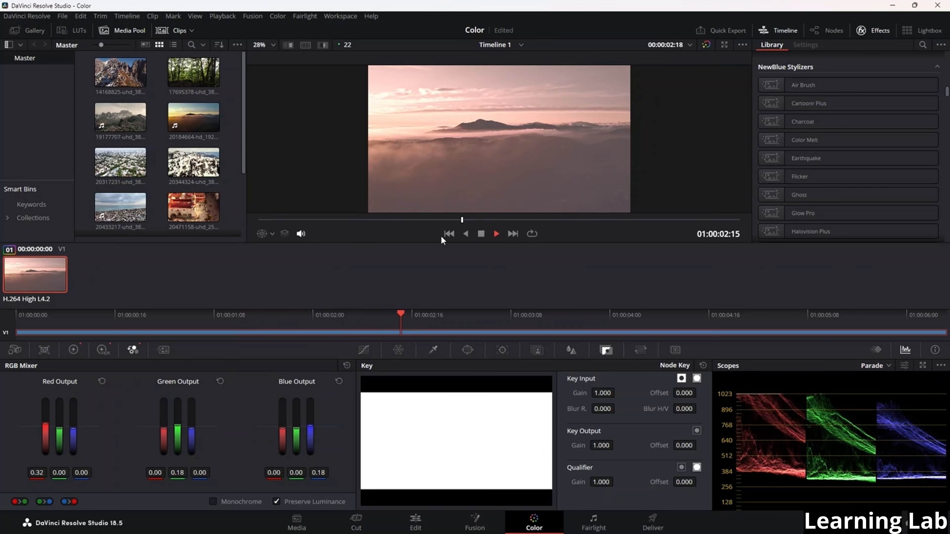